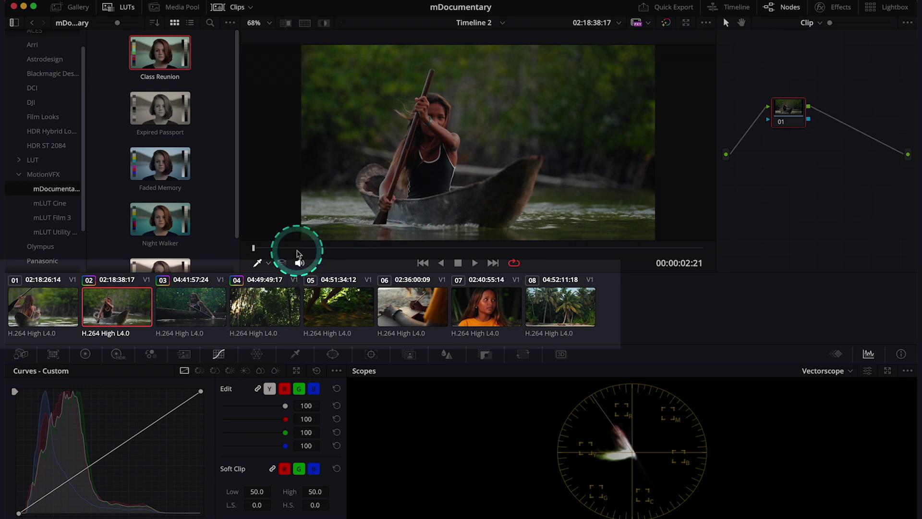
Step: Park the viewer at 00:00:03:16, hide the Clips strip, and reopen the LUT browser
drag(301, 249, 345, 253)
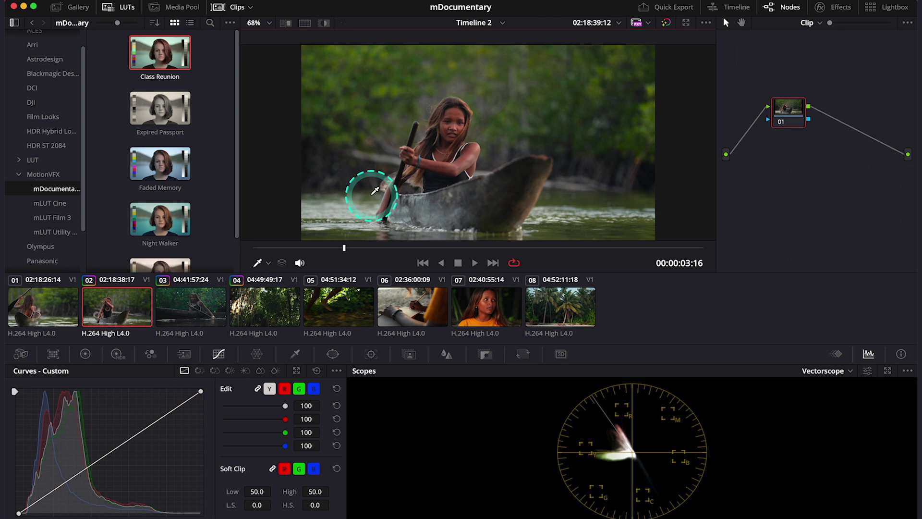
click(227, 8)
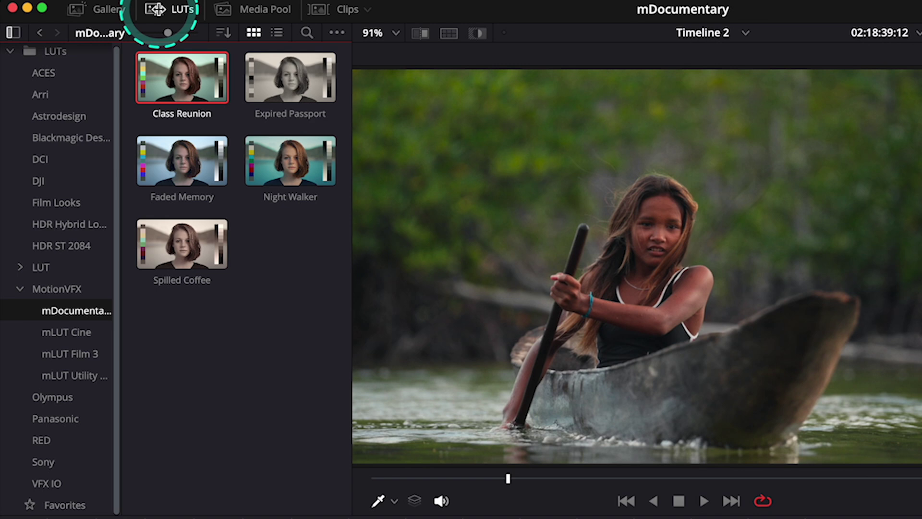
click(155, 9)
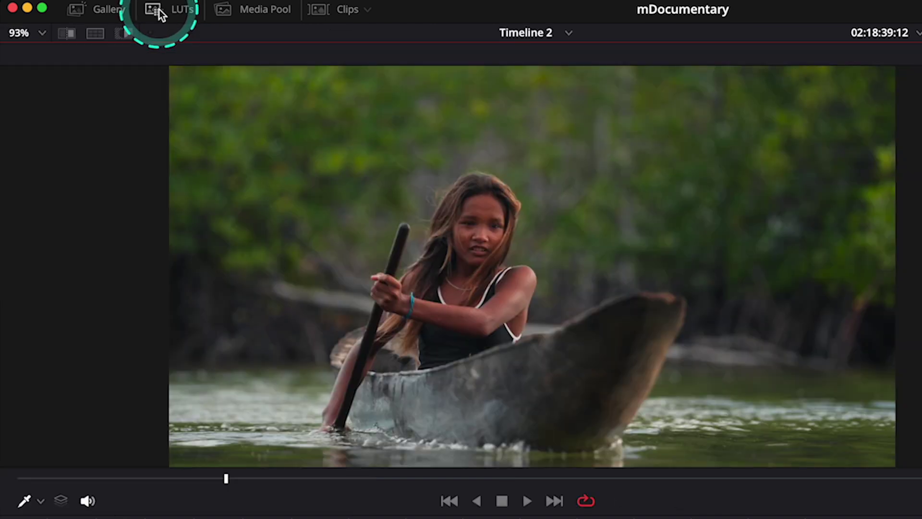
click(160, 12)
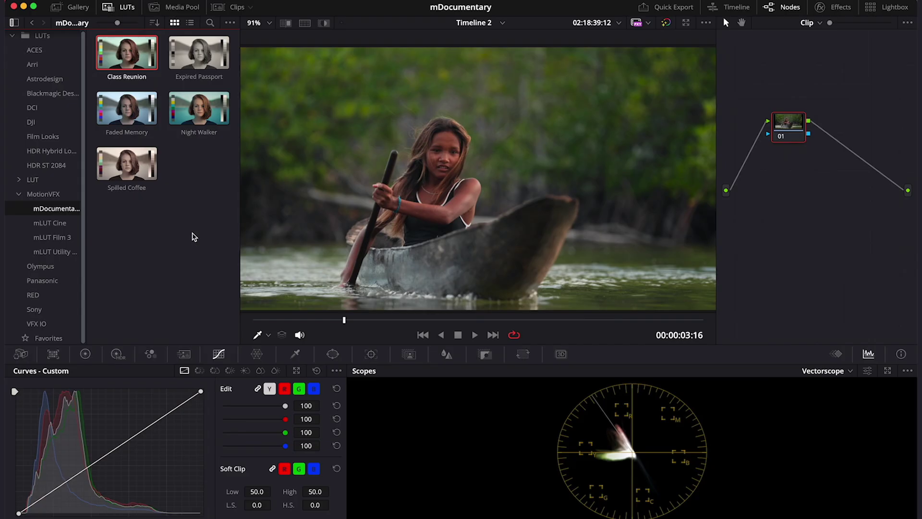
Step: Preview the Class Reunion, Expired Passport, Faded Memory, Night Walker and Spilled Coffee LUTs, ending on Class Reunion
double_click(121, 53)
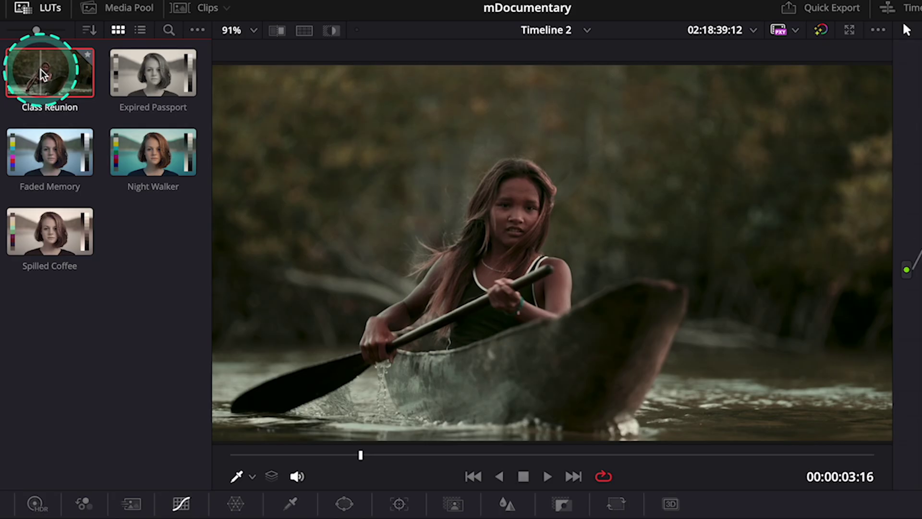
double_click(146, 81)
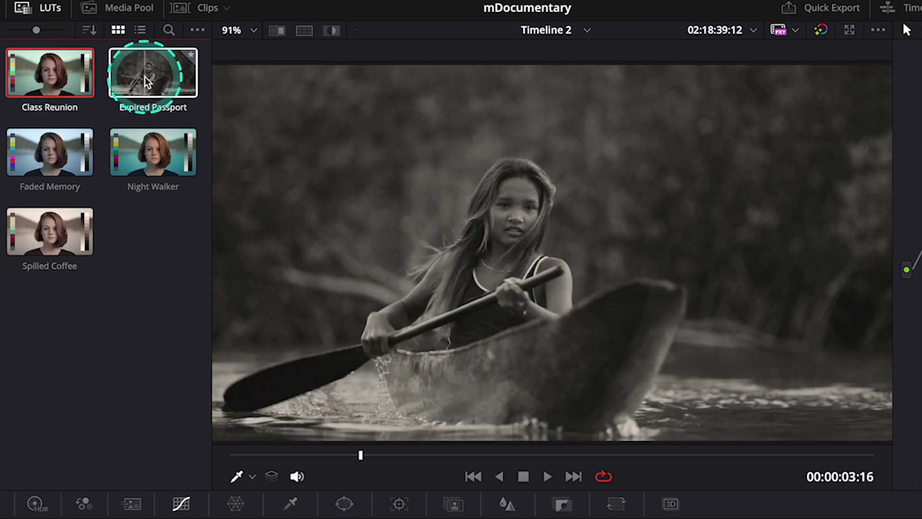
double_click(72, 151)
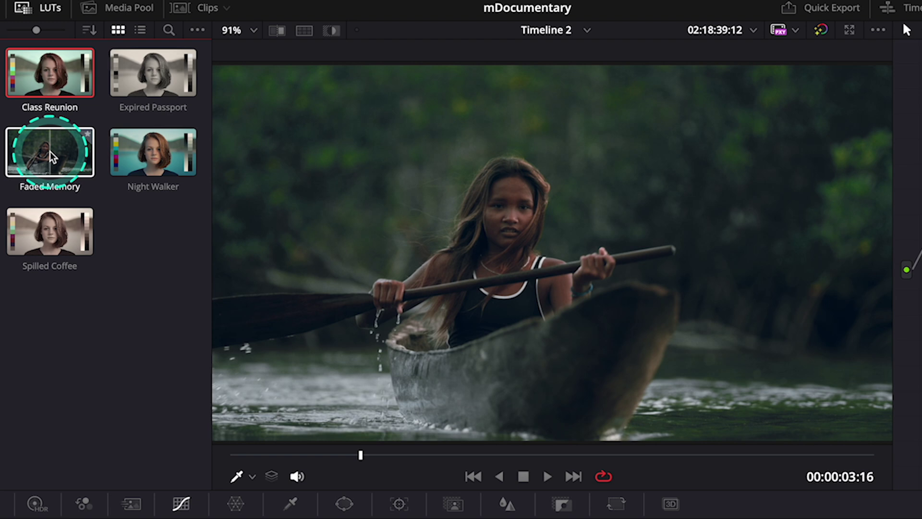
double_click(148, 157)
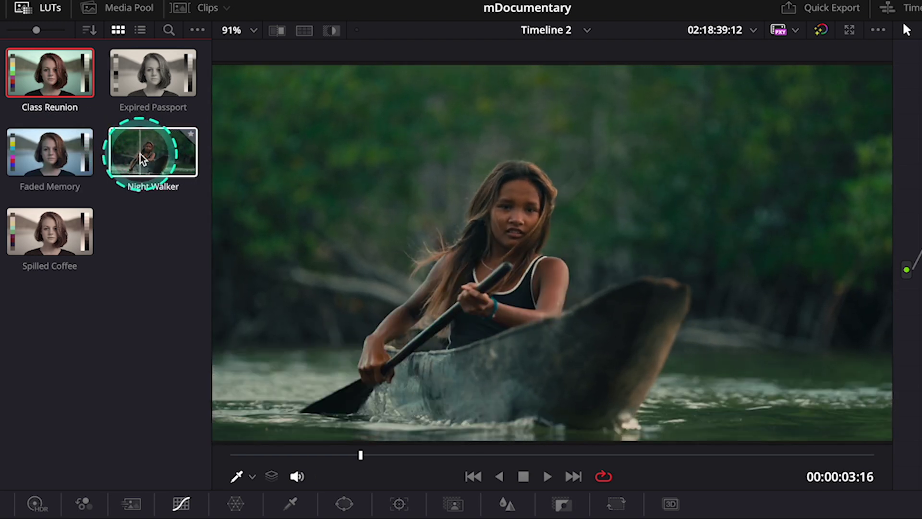
double_click(57, 235)
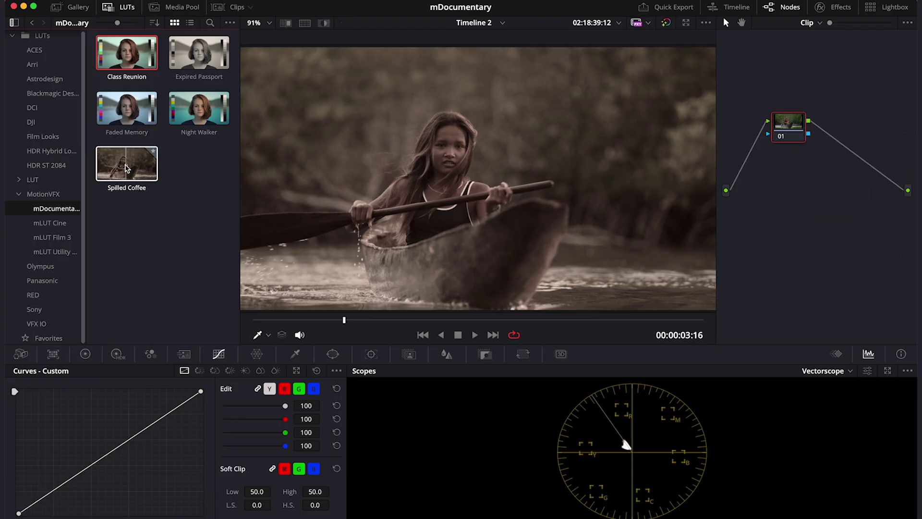
double_click(64, 80)
double_click(124, 61)
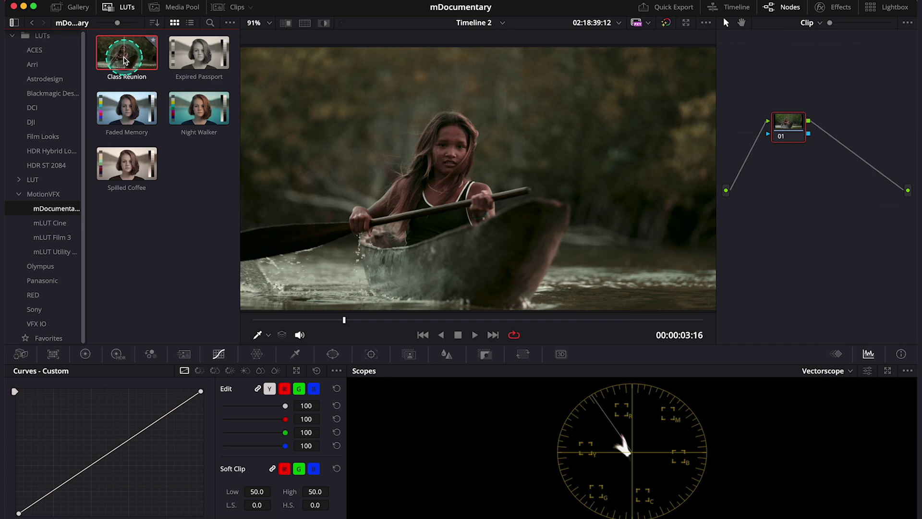
Step: Apply Class Reunion to node 01 and toggle Shift+D to compare graded and ungraded
drag(125, 61, 793, 133)
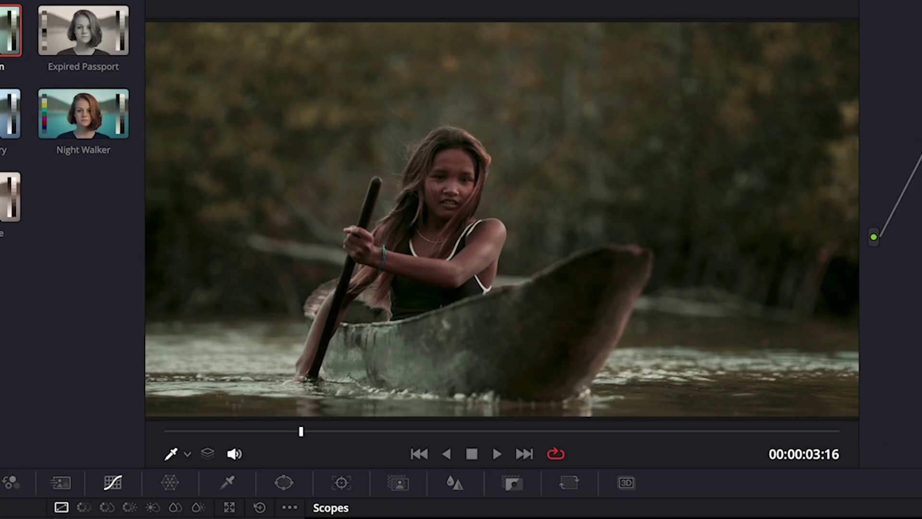
key(shift+d)
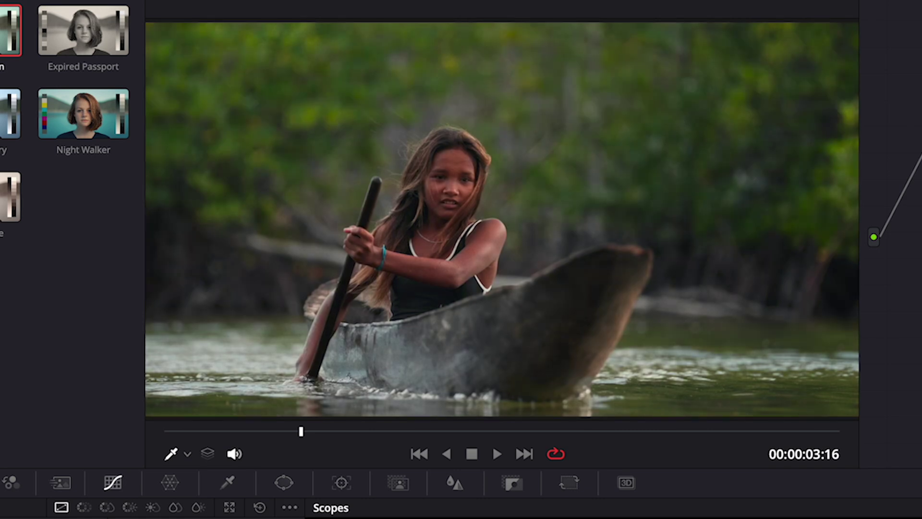
key(shift+d)
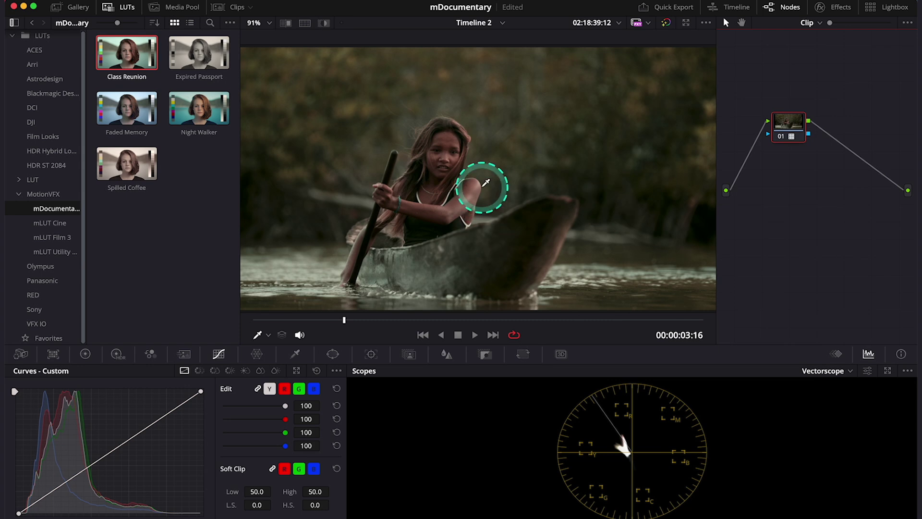
Step: In the Key palette, test a lower Key Output Gain, then undo back to 1.000
click(485, 358)
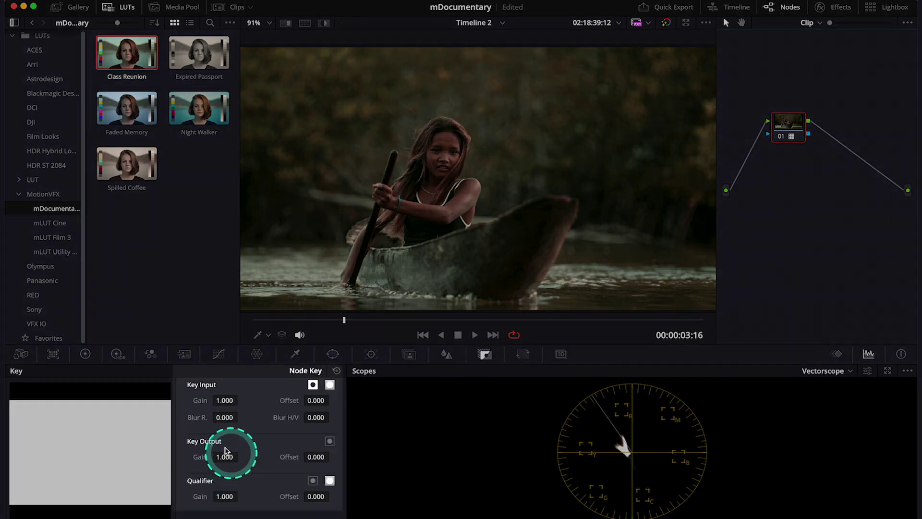
drag(225, 452, 321, 393)
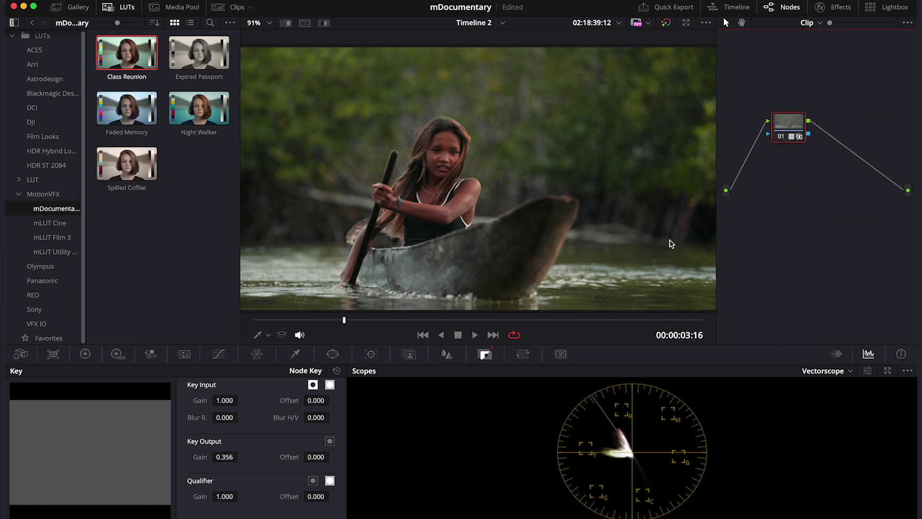
key(super+z)
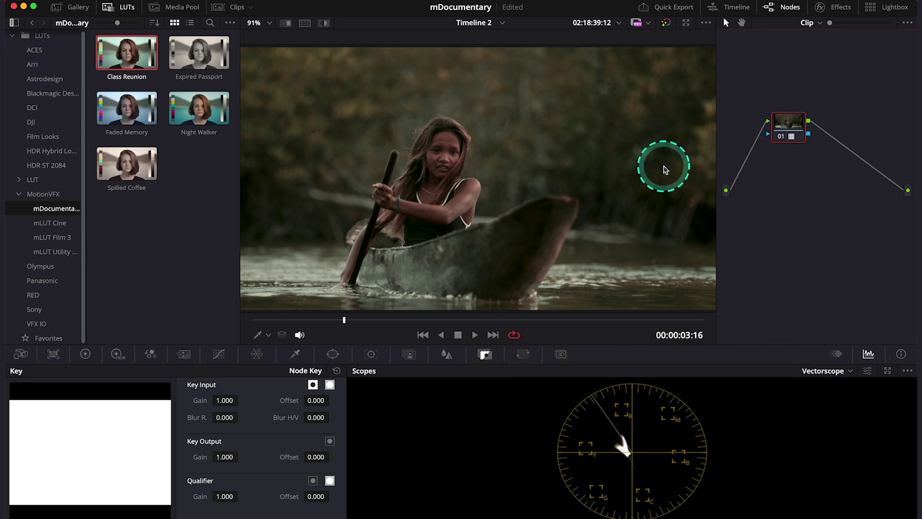
right_click(791, 124)
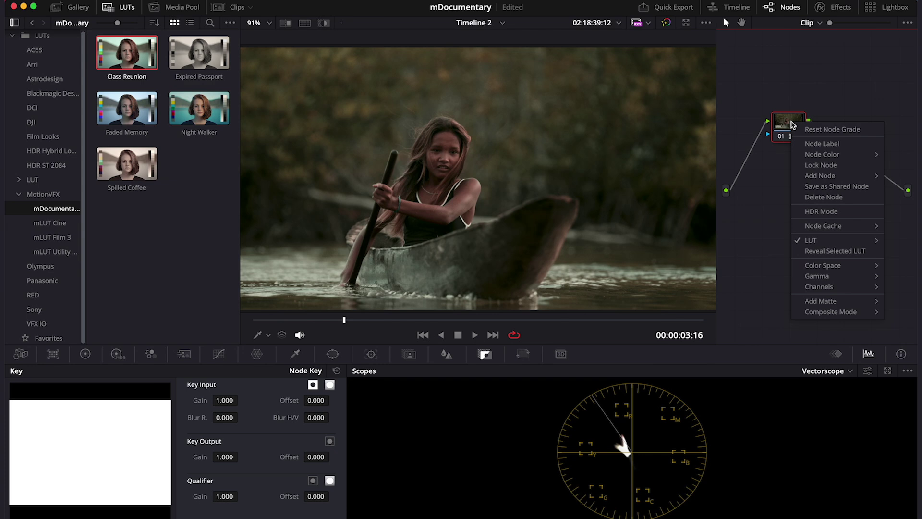
mouse_move(831, 313)
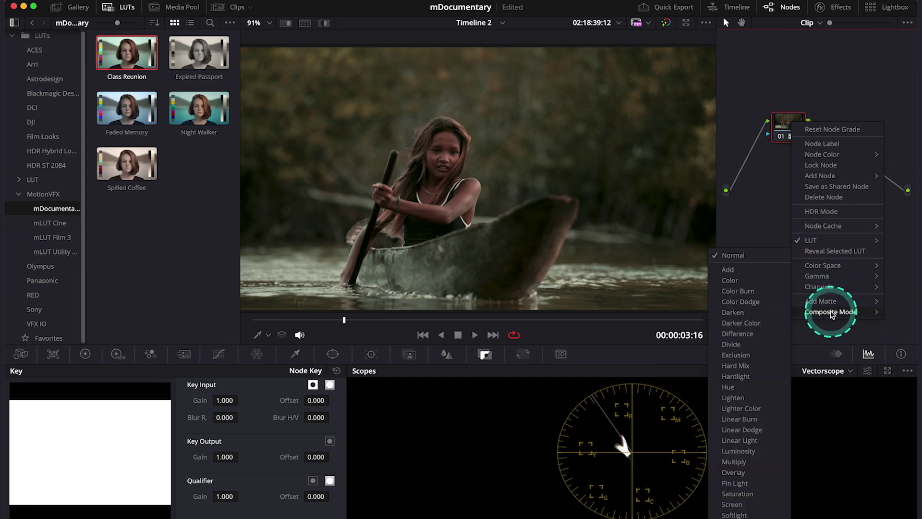
click(758, 256)
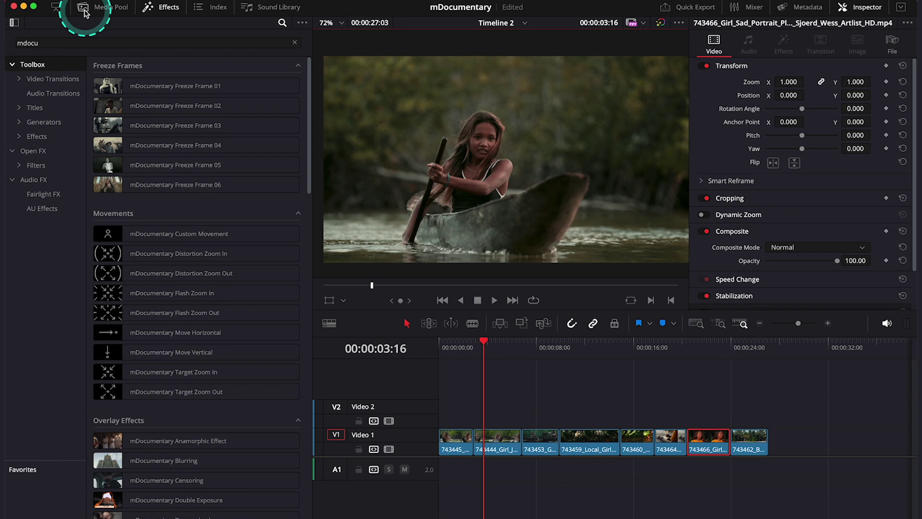
Step: Preview mDocumentary Freeze Frame 01 and the other freeze frame effects in the Effects library
click(150, 14)
click(150, 14)
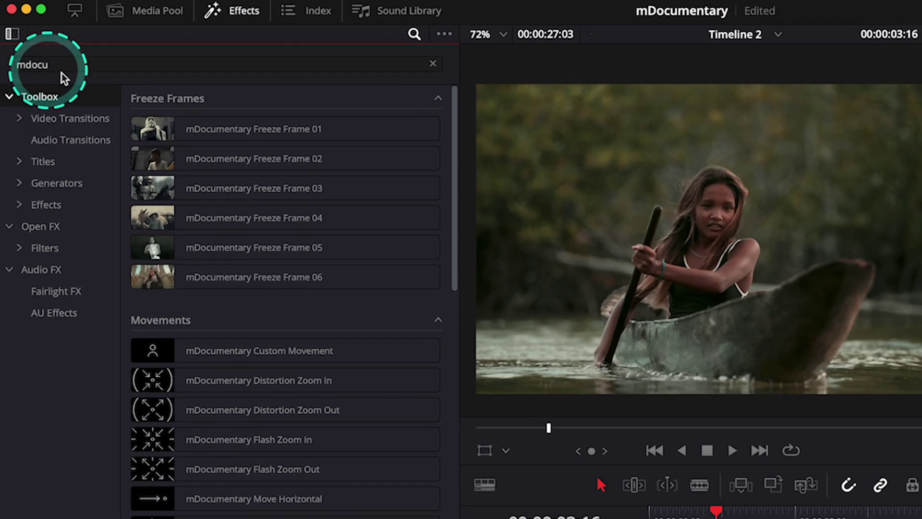
click(269, 130)
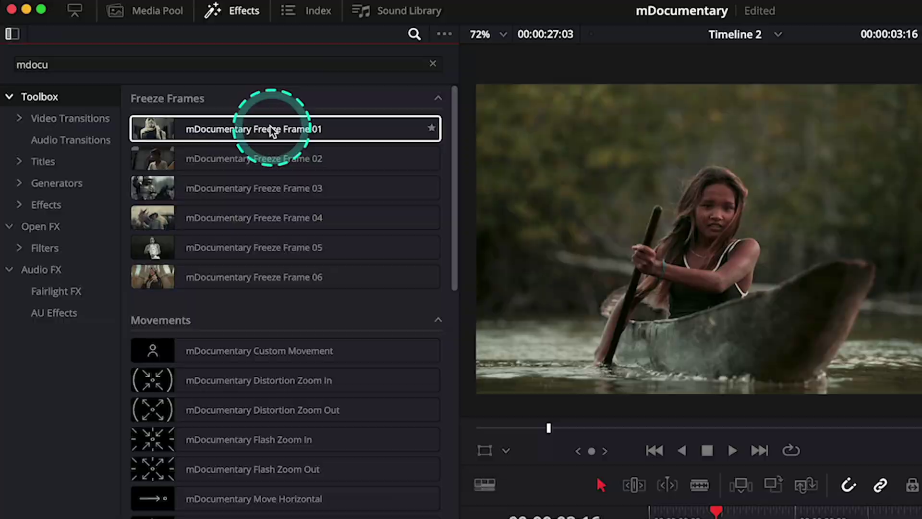
click(315, 247)
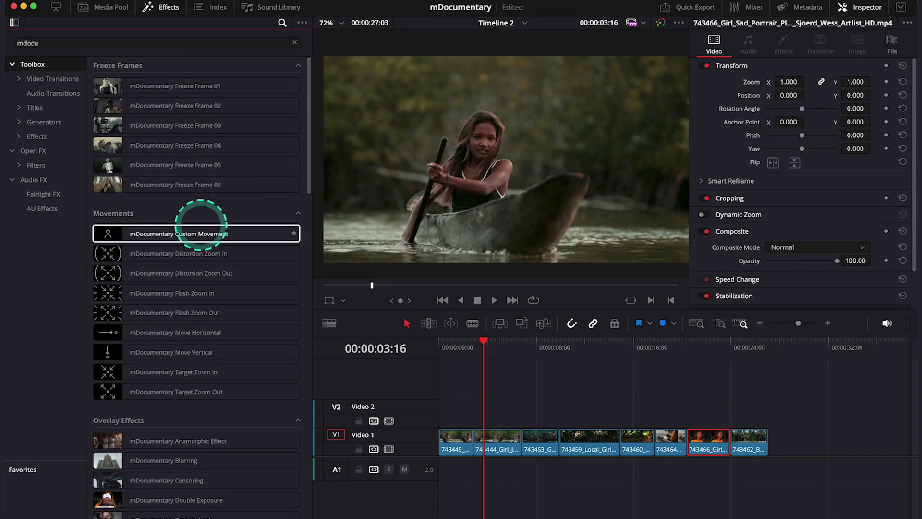
scroll(201, 218, down, 10)
scroll(201, 227, down, 12)
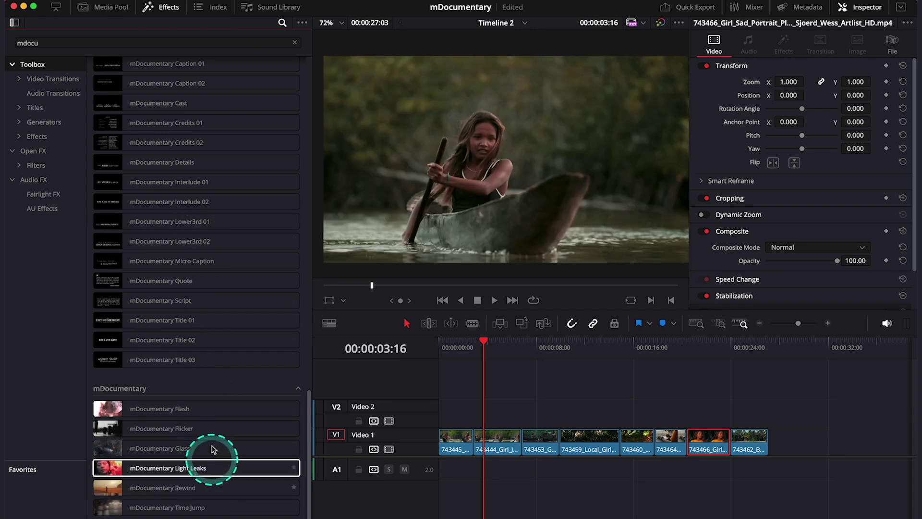
scroll(215, 259, up, 15)
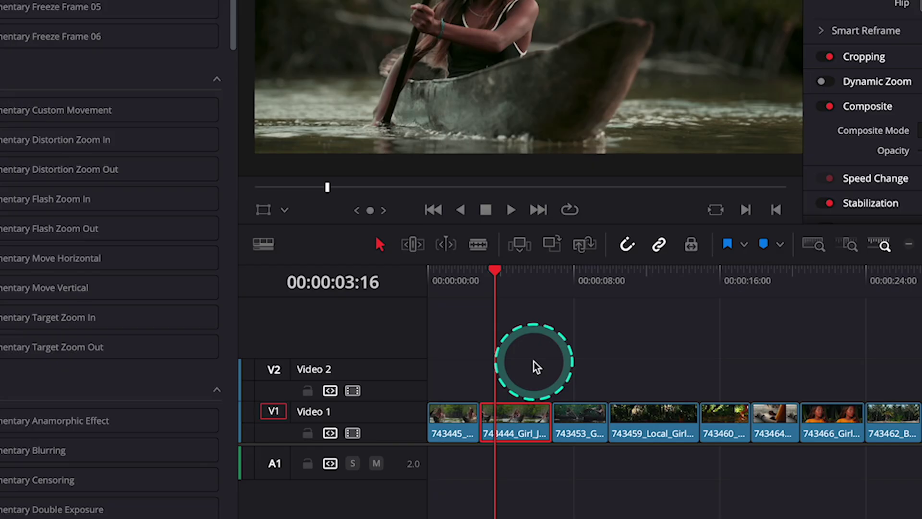
Step: Add a freeze frame to the second canoe clip using its retime speed controls
scroll(511, 407, up, 5)
scroll(535, 369, up, 2)
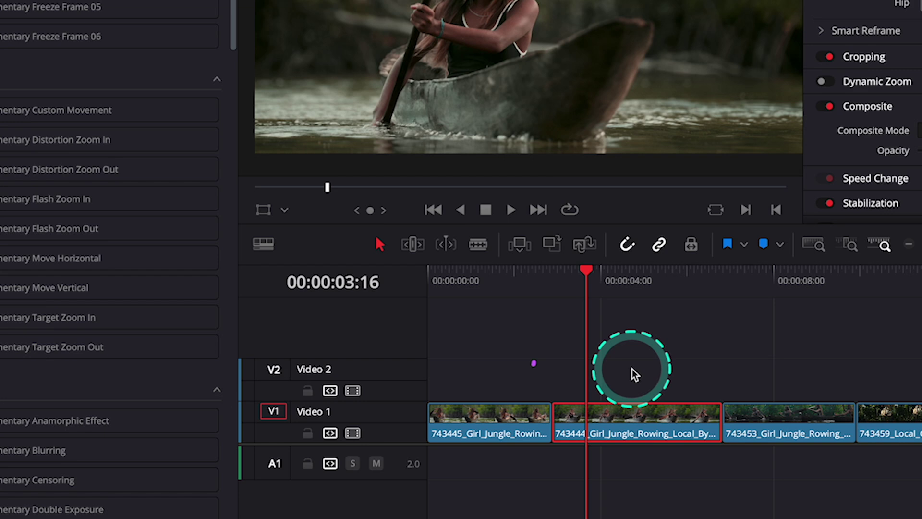
right_click(634, 419)
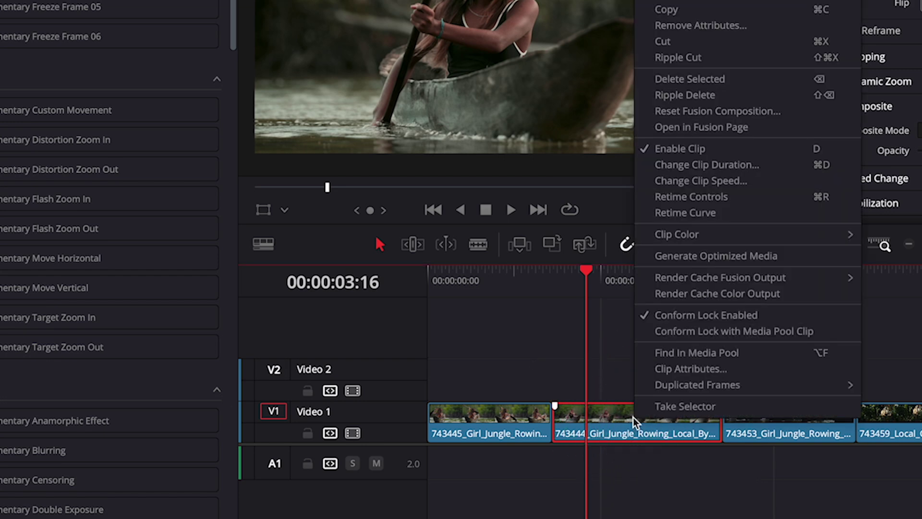
click(691, 196)
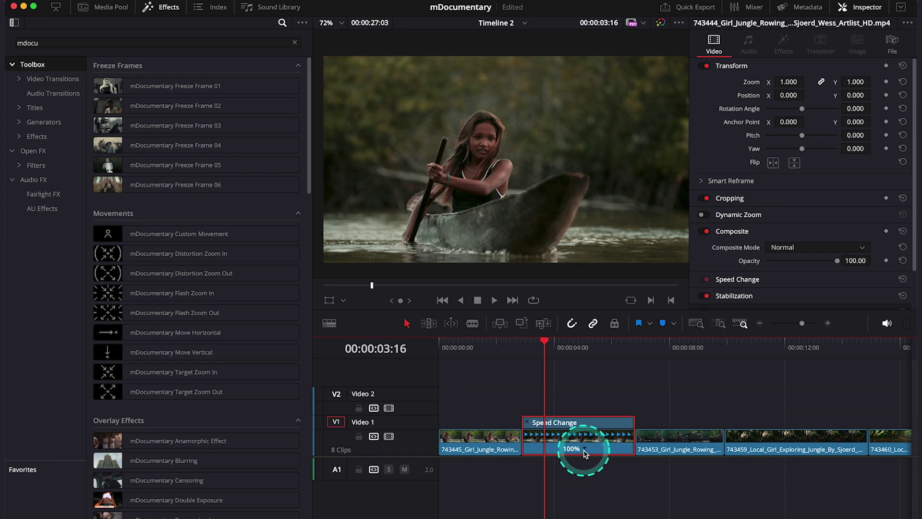
click(584, 450)
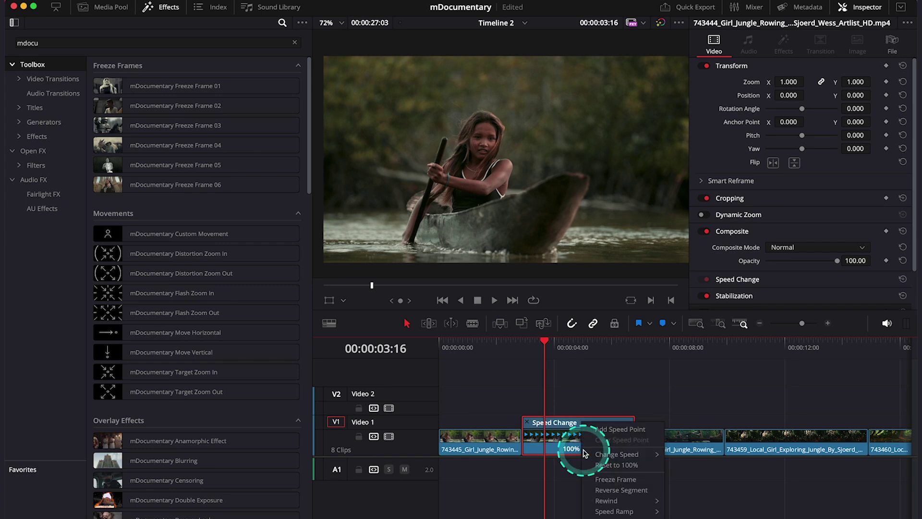
click(613, 479)
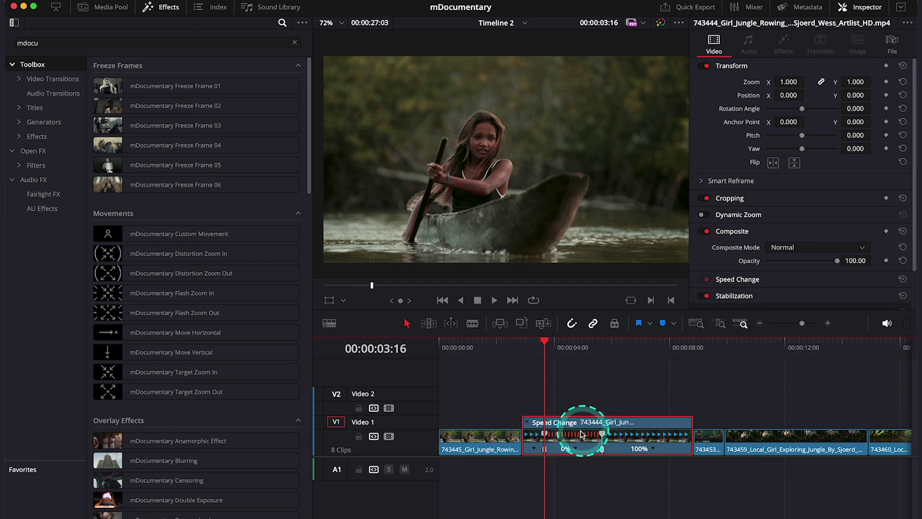
Step: Play the freeze back from 00:00:02:21 and shorten the 0% section slightly
click(526, 345)
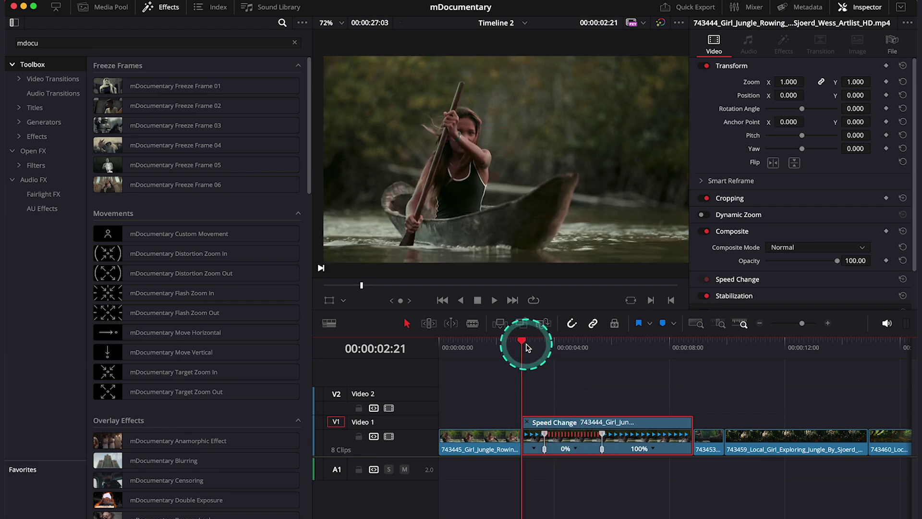
key(space)
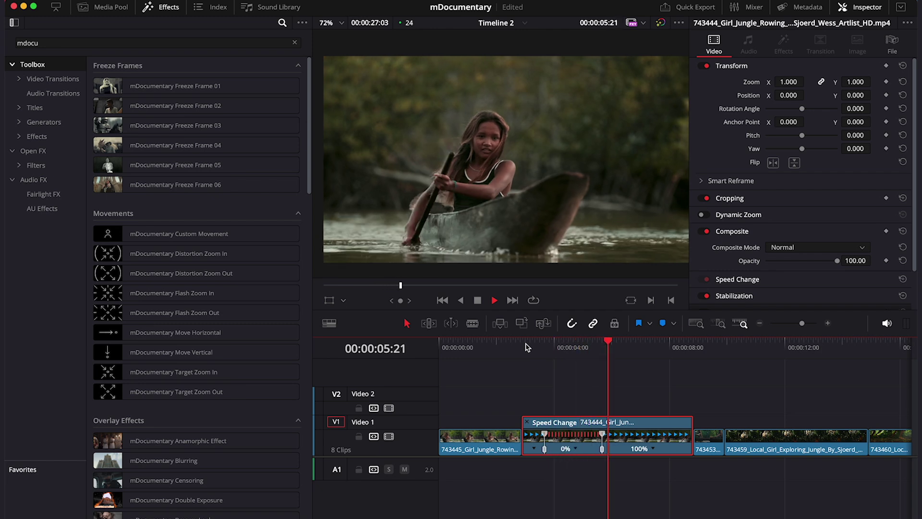
click(567, 346)
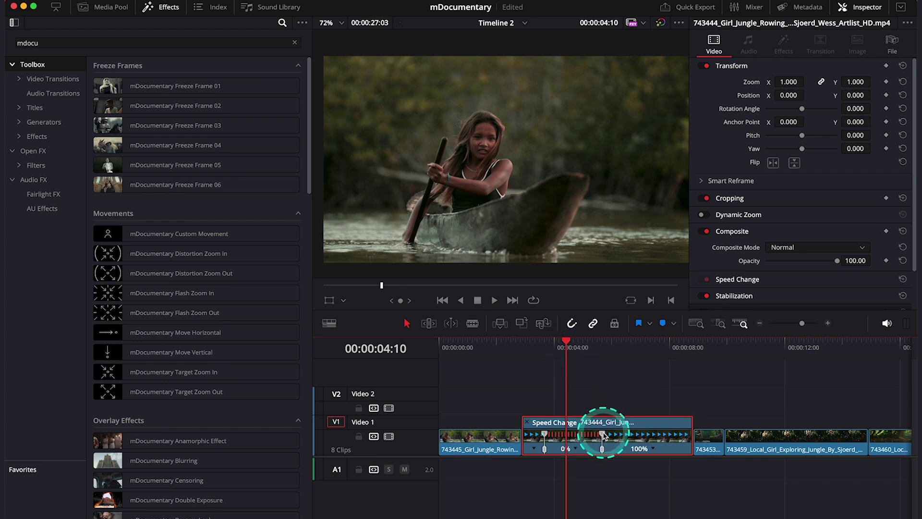
mouse_move(607, 436)
mouse_down()
mouse_move(619, 436)
mouse_move(598, 435)
mouse_up()
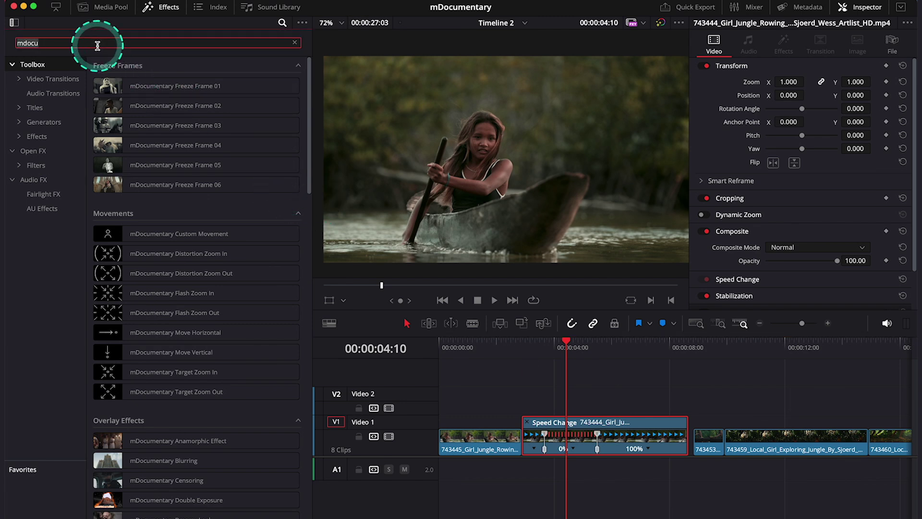
Step: Search 'adjus', place an Adjustment Clip on Video 2 above the freeze, and select it
key(BackSpace)
key(BackSpace)
key(BackSpace)
key(BackSpace)
key(BackSpace)
text(adjus)
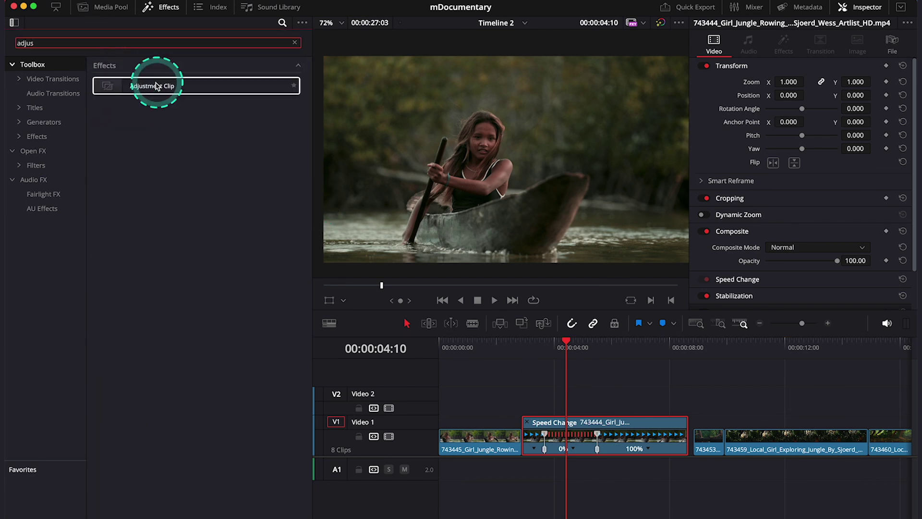
click(152, 88)
drag(153, 90, 550, 405)
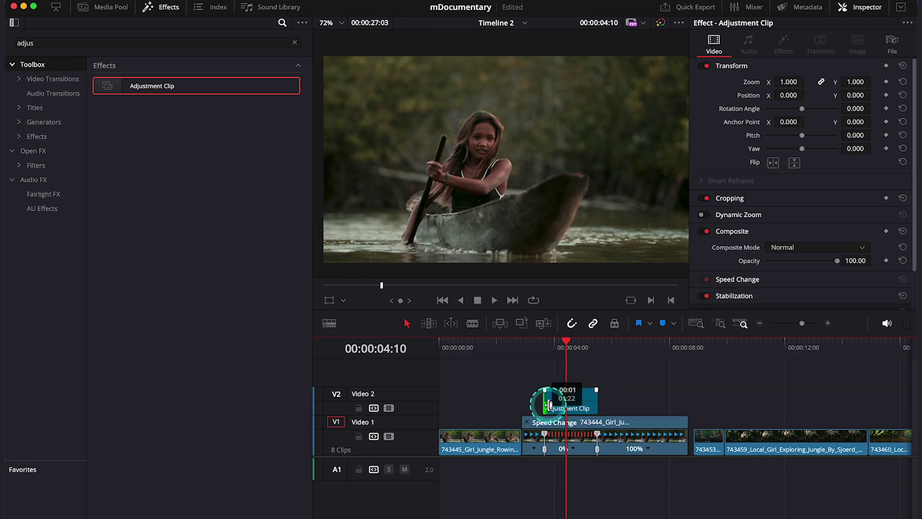
click(572, 400)
click(582, 452)
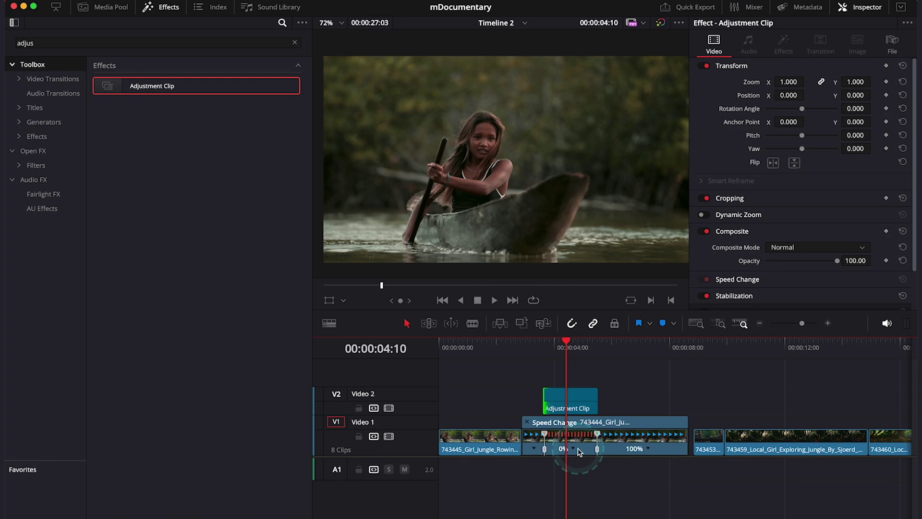
click(577, 402)
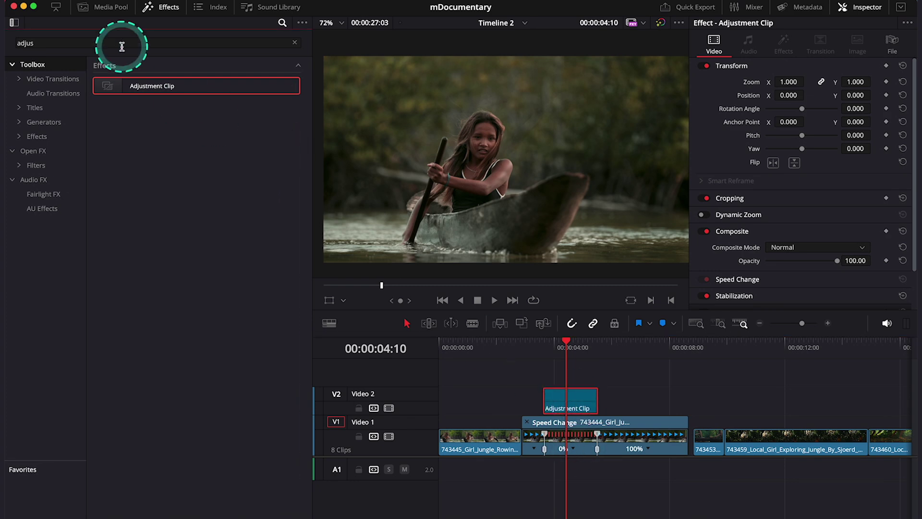
Step: Search 'mdo' and drop mDocumentary Freeze Frame 03 onto the Adjustment Clip
click(91, 43)
text(mdo)
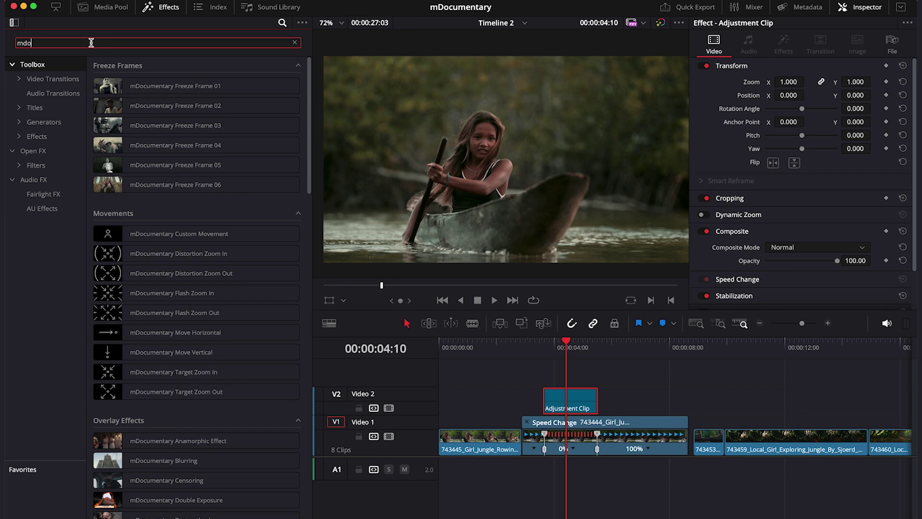
click(154, 124)
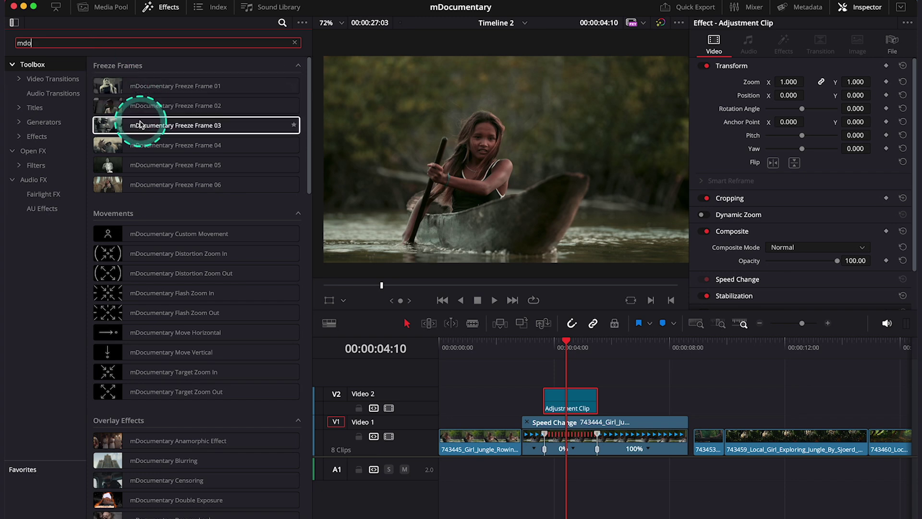
click(202, 125)
drag(205, 127, 592, 403)
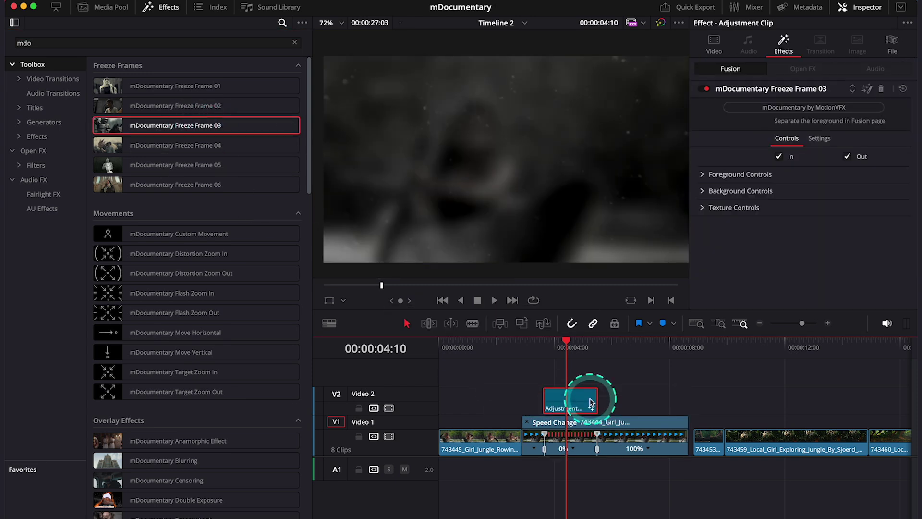
click(526, 342)
key(space)
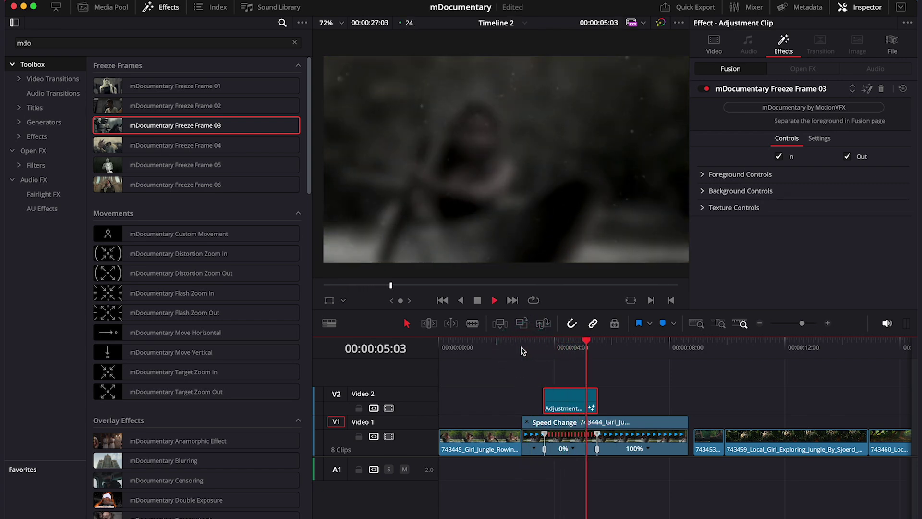
click(562, 349)
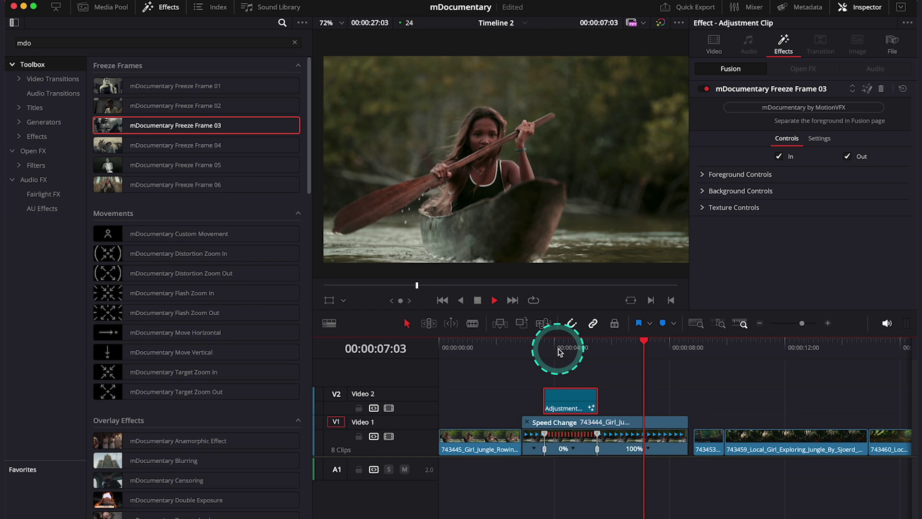
click(569, 345)
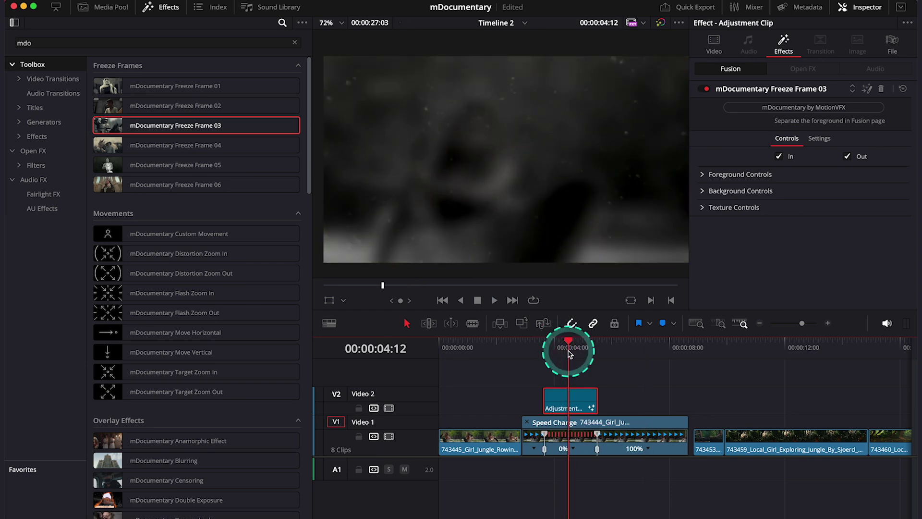
click(510, 203)
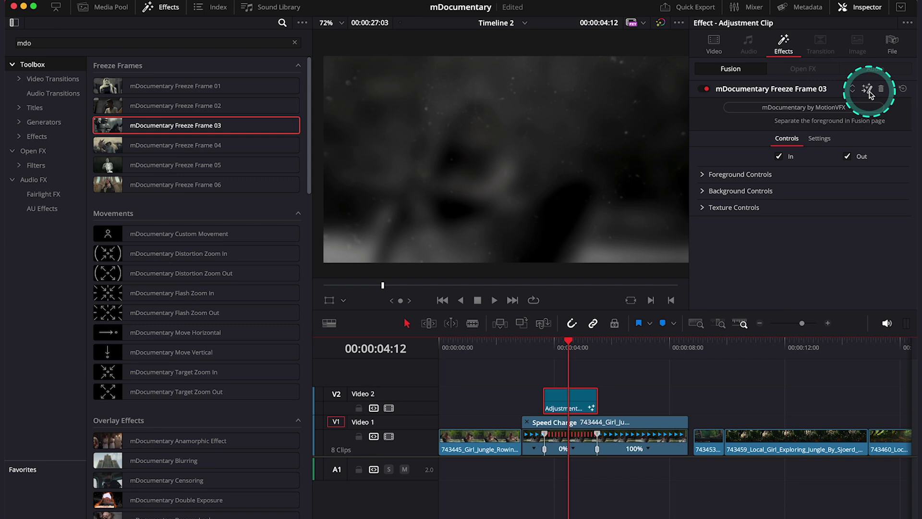
Step: Open Freeze Frame 03 in Fusion from the Inspector and view MediaIn1 in the left viewer
click(867, 89)
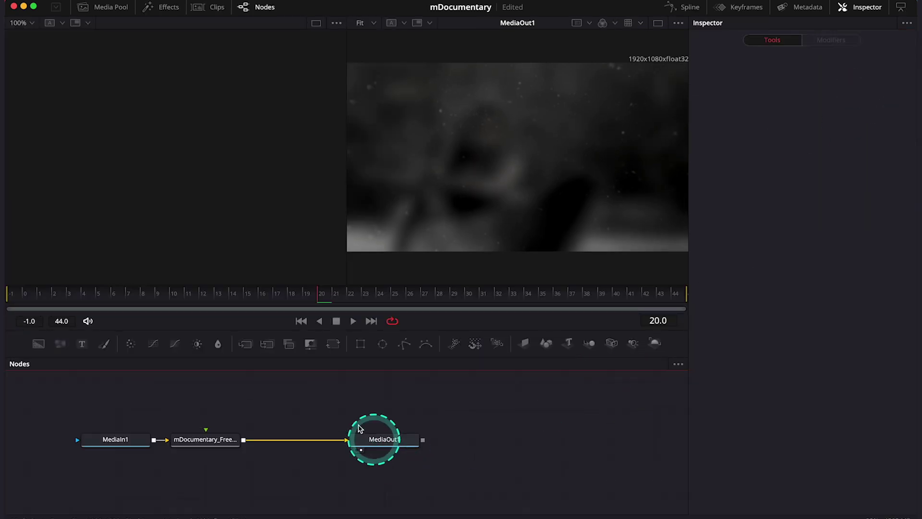
click(107, 442)
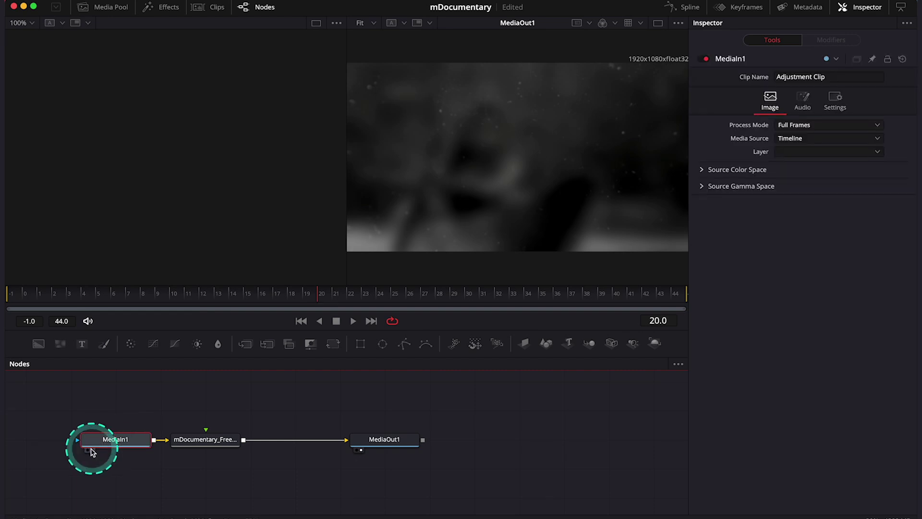
click(88, 451)
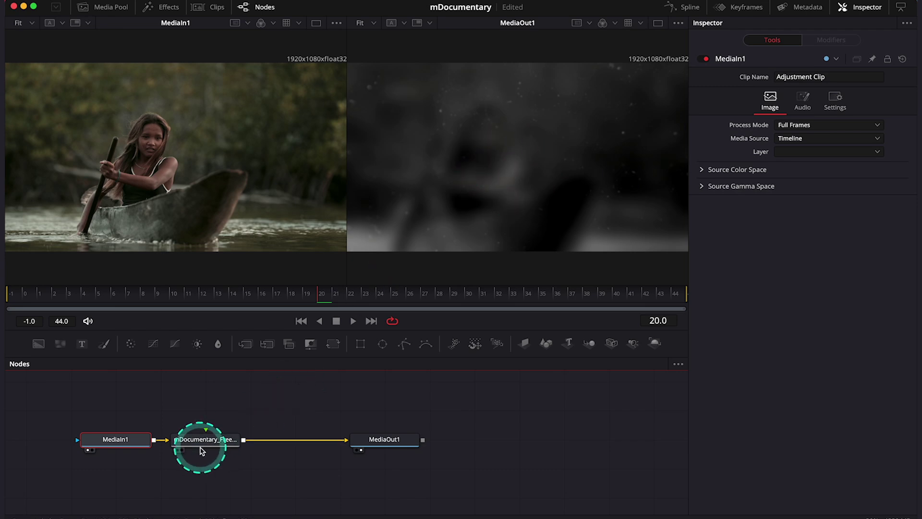
mouse_move(219, 445)
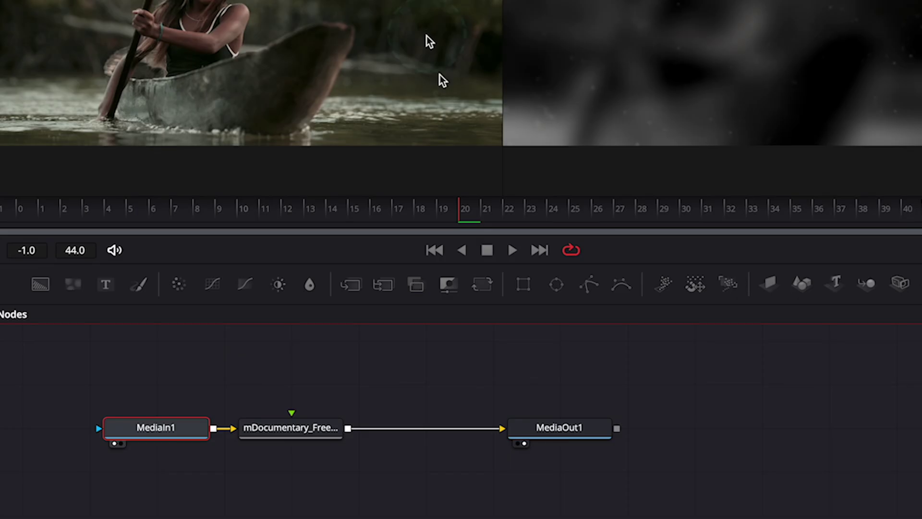
Step: Add a Polygon mask node to the Fusion node graph above the chain
drag(589, 284, 301, 331)
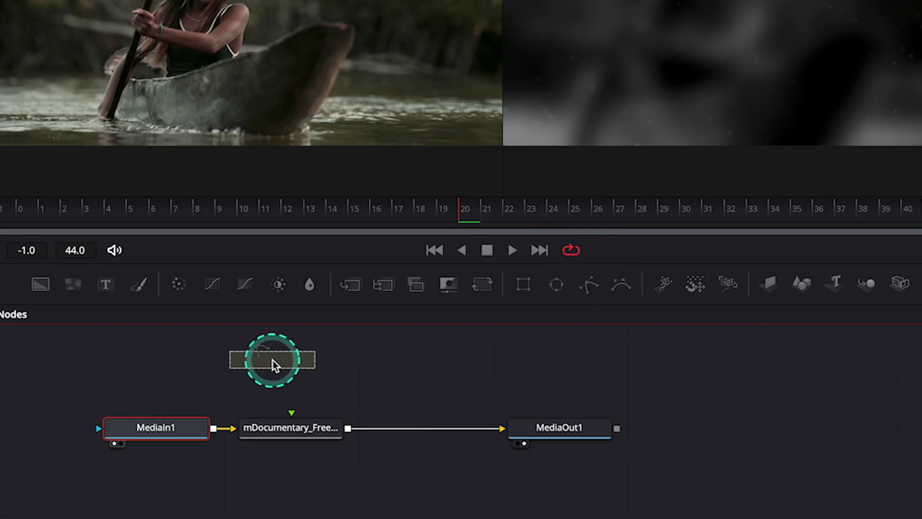
drag(273, 359, 273, 360)
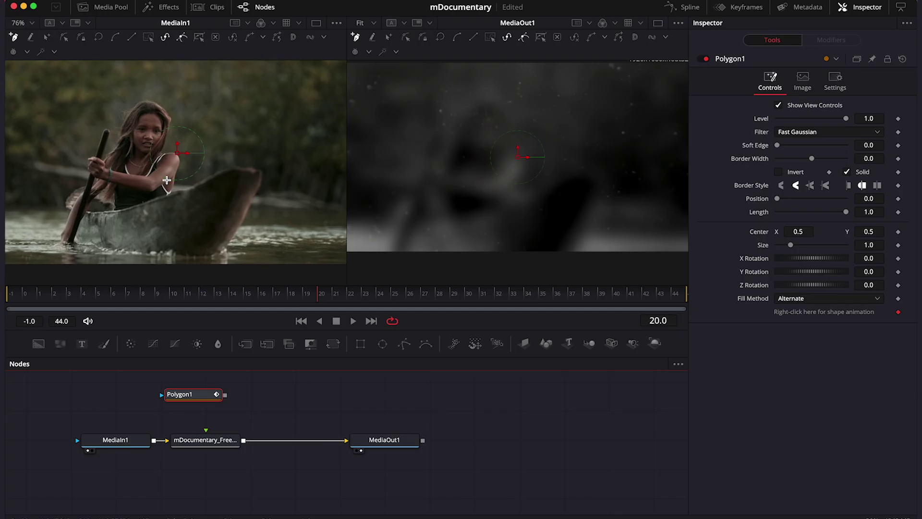
scroll(167, 180, up, 10)
scroll(167, 180, up, 2)
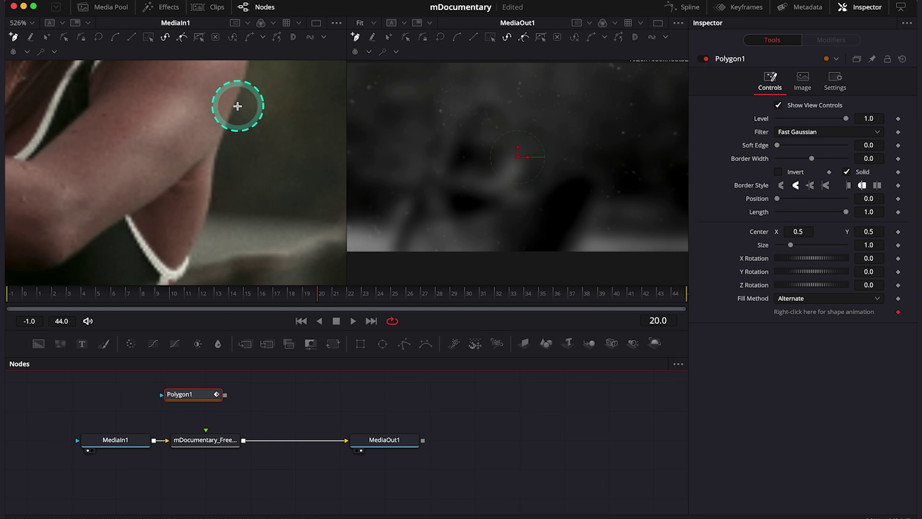
Step: Trace polygon points along the girl's arm, shoulder, and around her hair
click(195, 258)
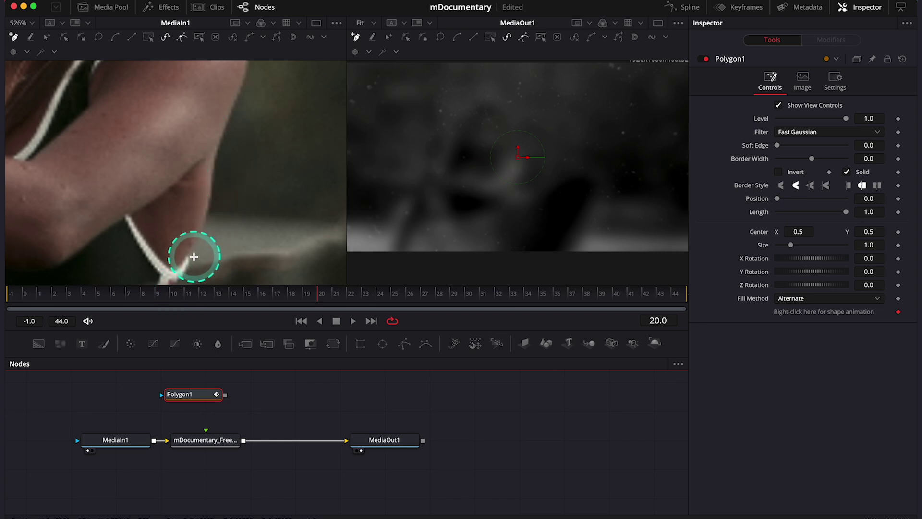
click(212, 199)
click(216, 153)
click(240, 93)
scroll(242, 94, up, 5)
click(234, 84)
scroll(226, 86, up, 3)
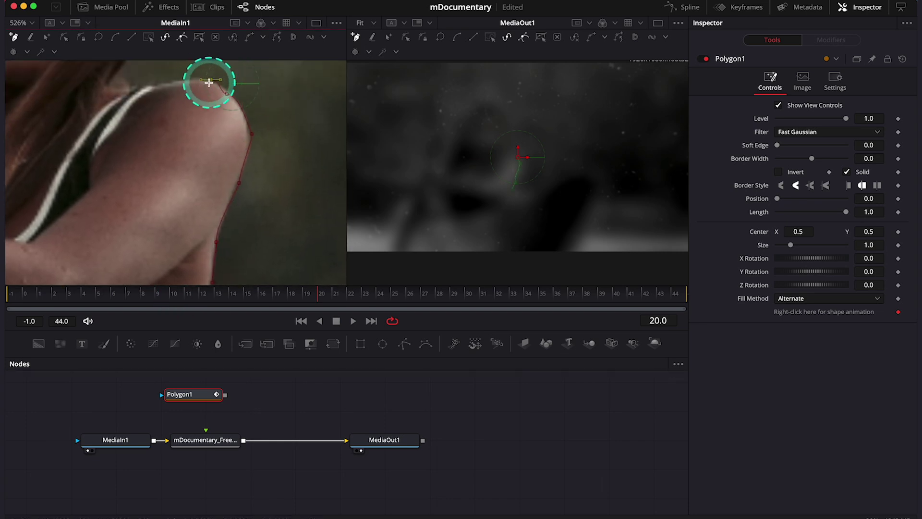
click(220, 104)
click(178, 95)
click(123, 105)
click(114, 86)
scroll(130, 89, up, 2)
click(147, 90)
scroll(159, 88, up, 3)
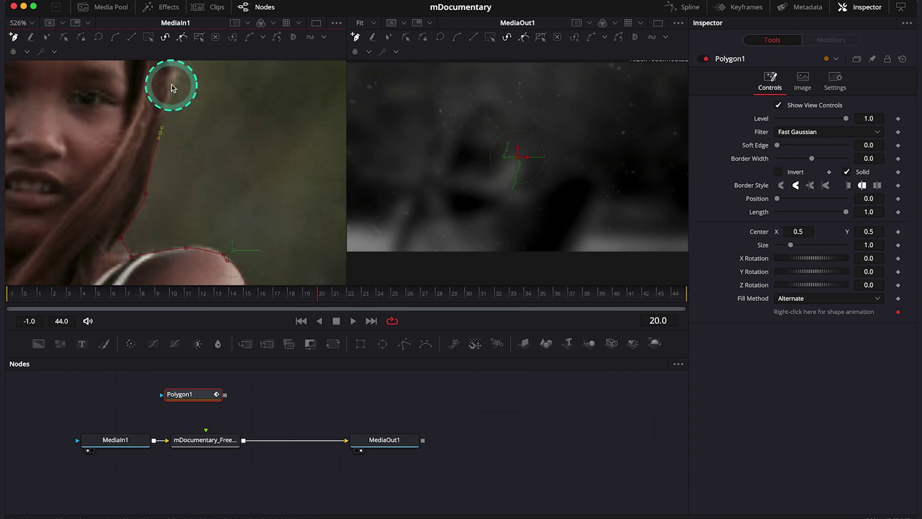
click(171, 86)
scroll(180, 89, up, 3)
click(190, 90)
scroll(159, 88, up, 3)
click(132, 85)
click(107, 75)
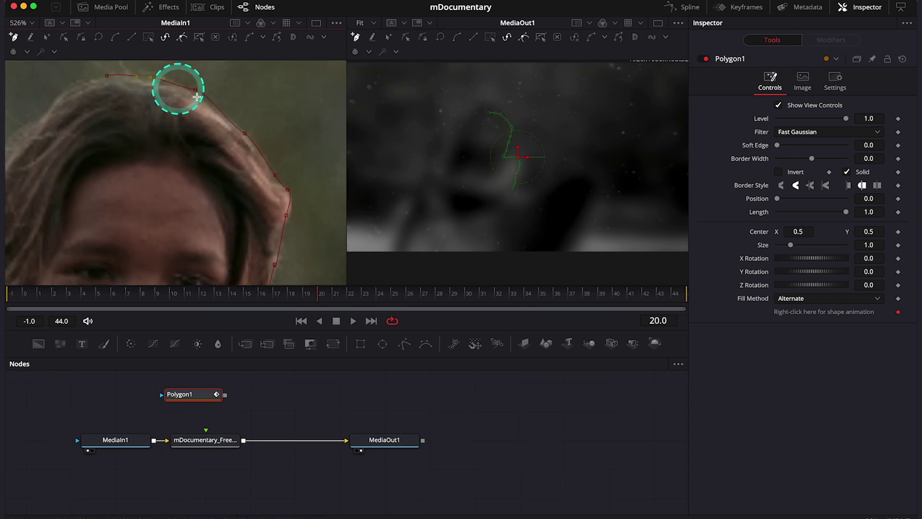
scroll(204, 102, down, 5)
click(87, 112)
click(82, 149)
click(71, 174)
click(57, 186)
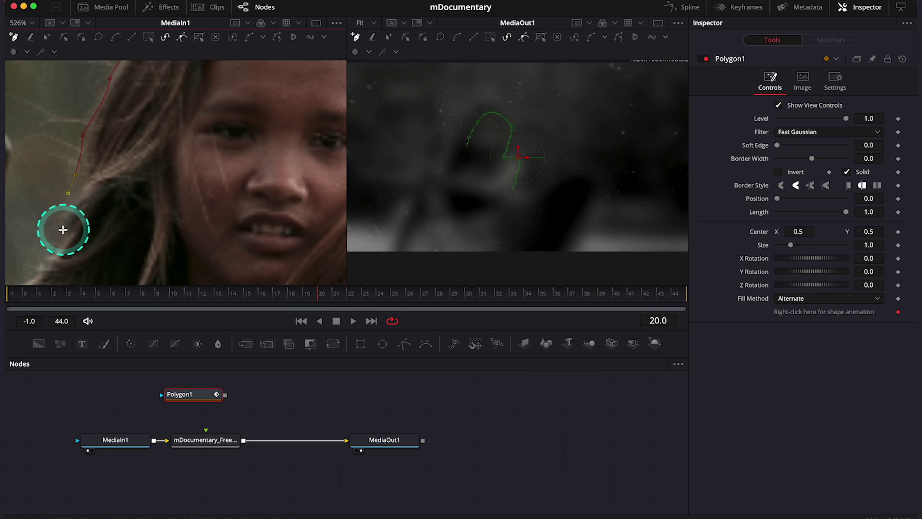
Step: Continue the outline down the paddle past the hand and along the bottom edge
scroll(66, 230, left, 3)
scroll(83, 67, up, 3)
click(76, 89)
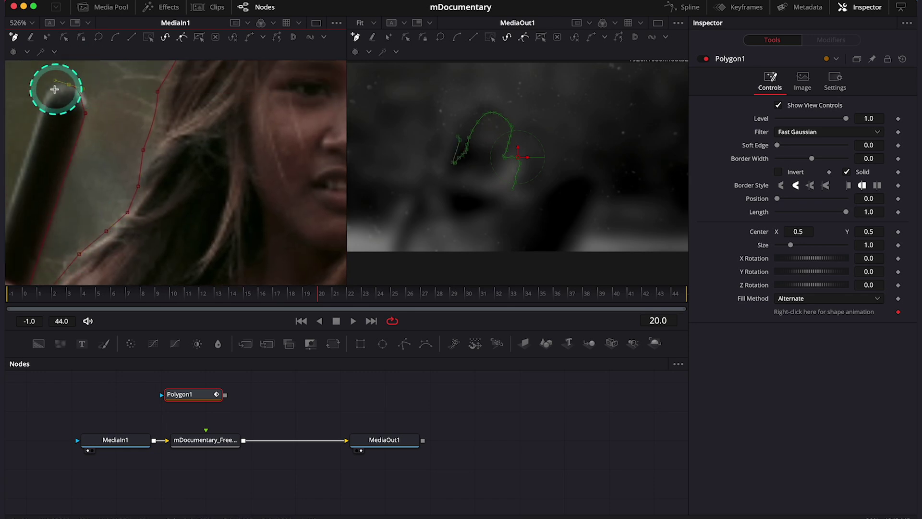
scroll(54, 90, down, 5)
scroll(54, 90, left, 4)
scroll(50, 209, down, 5)
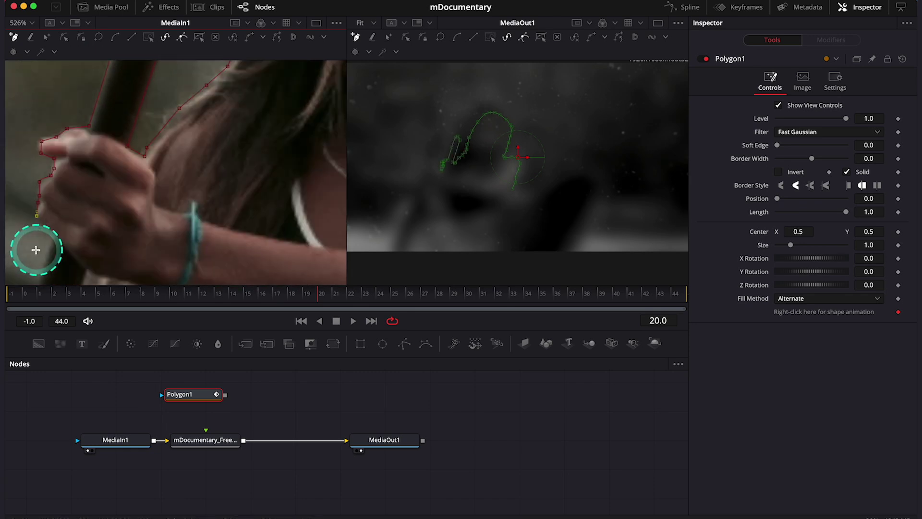
click(35, 256)
scroll(56, 231, down, 5)
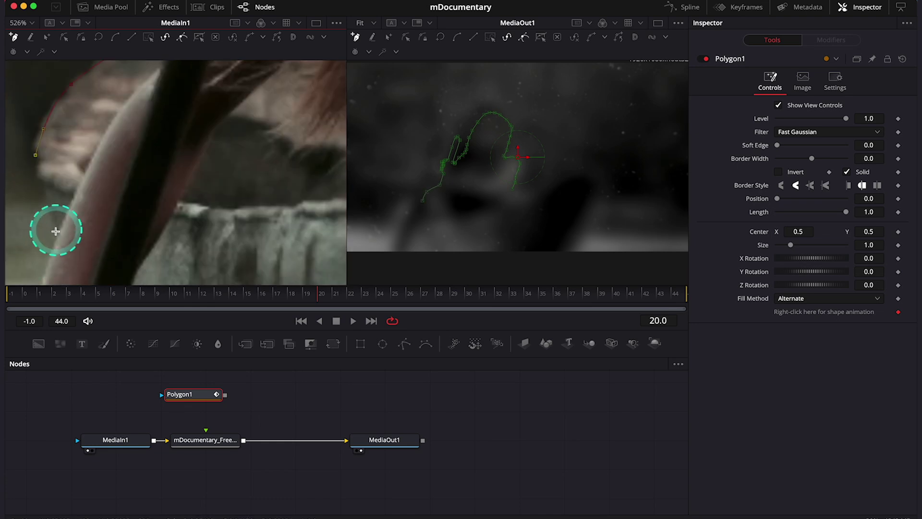
scroll(38, 192, down, 7)
scroll(38, 192, left, 2)
click(42, 221)
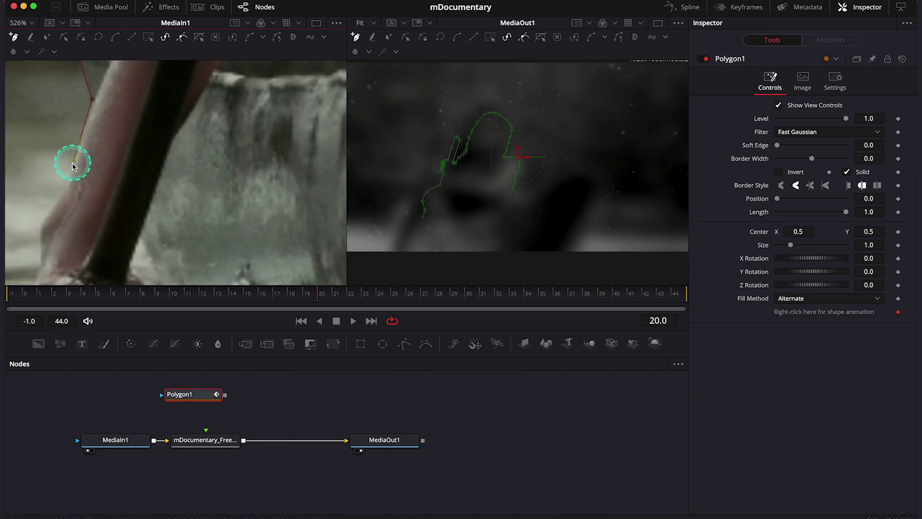
click(52, 211)
scroll(44, 201, down, 5)
click(163, 210)
scroll(284, 243, right, 10)
click(278, 239)
scroll(278, 239, right, 10)
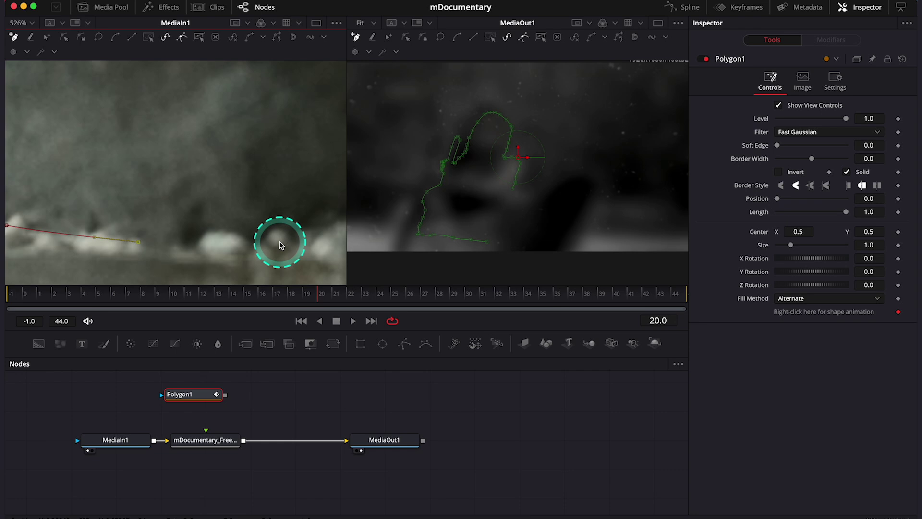
click(305, 262)
scroll(304, 261, right, 10)
Step: Trace the canoe's right end and top edge, then close the polygon at its first point
click(206, 206)
click(242, 200)
scroll(298, 76, up, 10)
click(299, 76)
scroll(289, 77, up, 10)
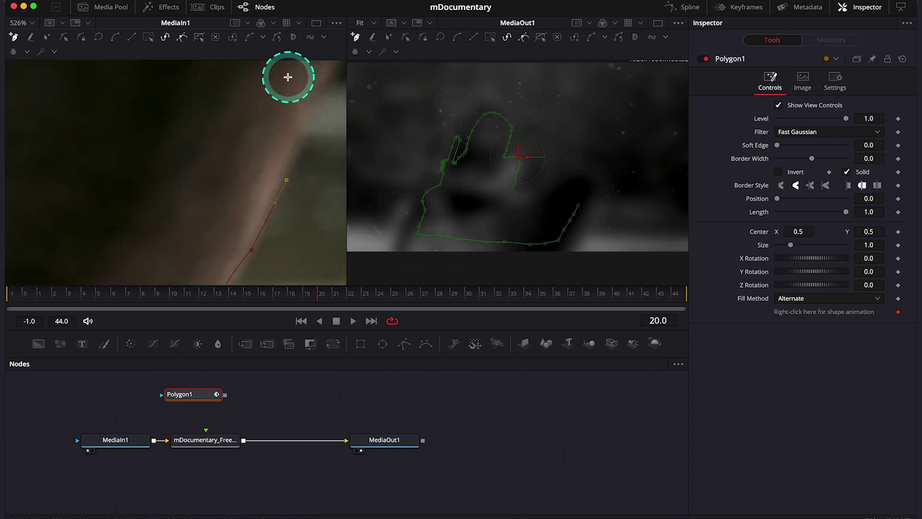
click(289, 77)
scroll(313, 91, up, 10)
click(313, 91)
scroll(289, 136, up, 10)
click(288, 135)
scroll(97, 134, left, 10)
click(97, 134)
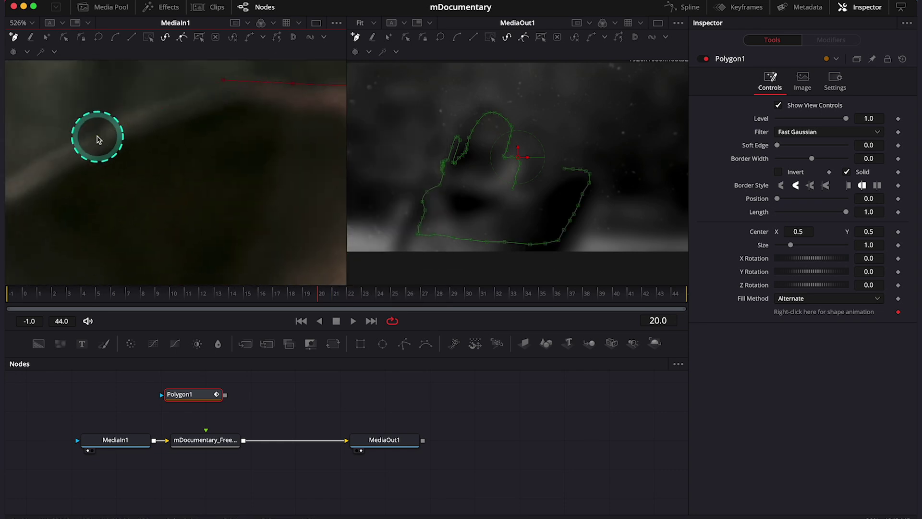
scroll(73, 175, left, 10)
click(72, 175)
scroll(43, 185, left, 10)
click(33, 189)
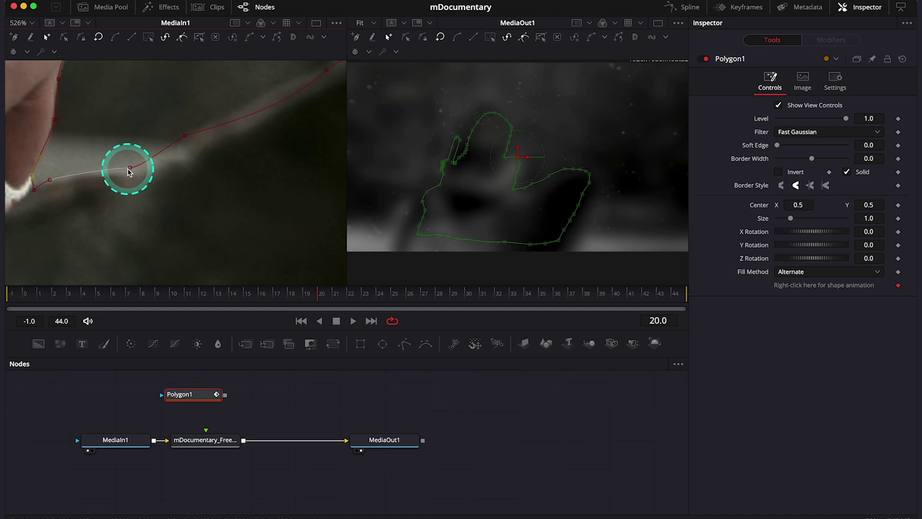
scroll(129, 172, down, 5)
scroll(128, 172, down, 2)
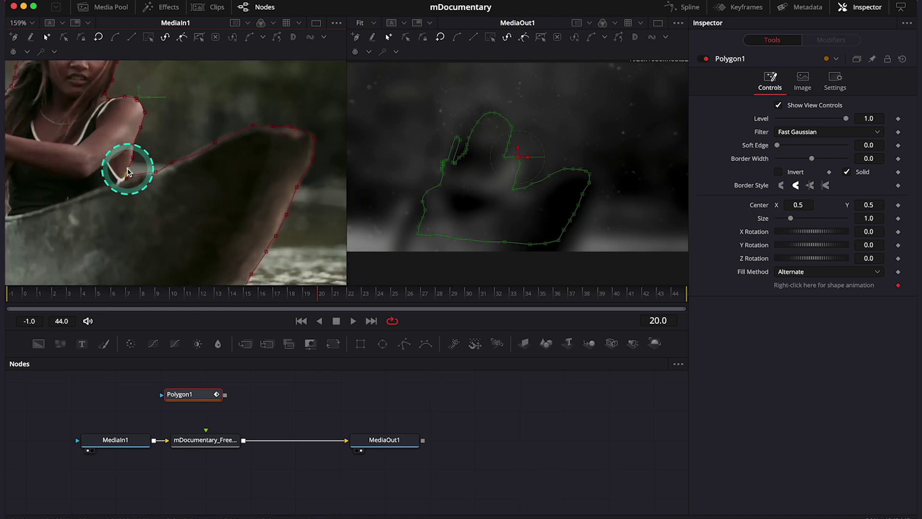
scroll(129, 172, down, 2)
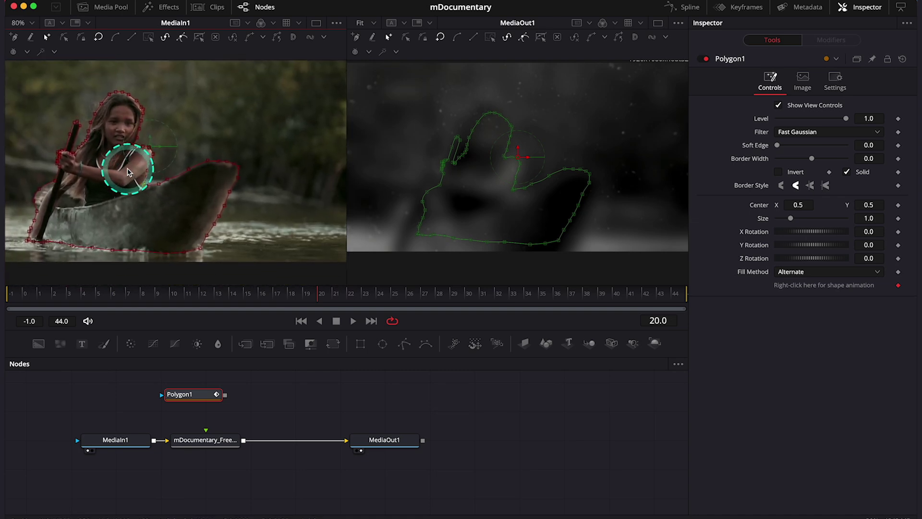
scroll(129, 172, up, 1)
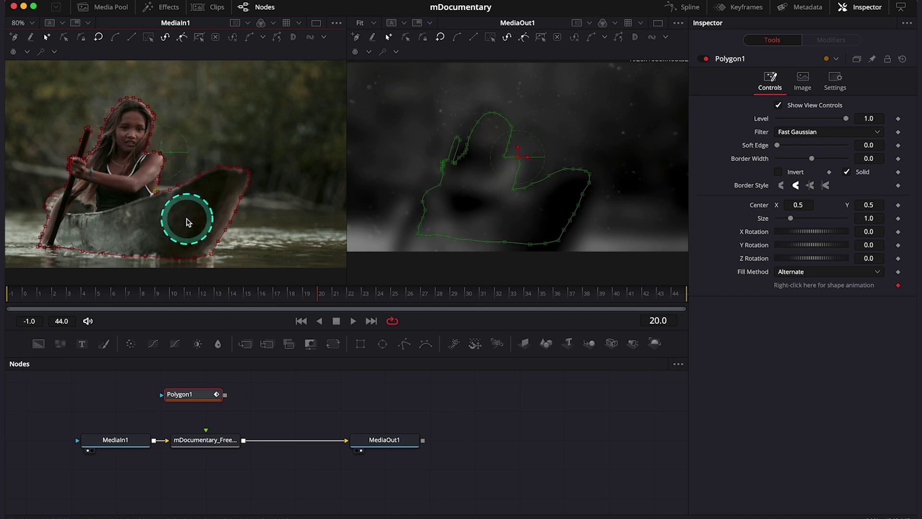
Step: Add a Matte Control node fed by MediaIn1, using Polygon1 as its garbage matte and outputting into mDocumentary
key(shift+space)
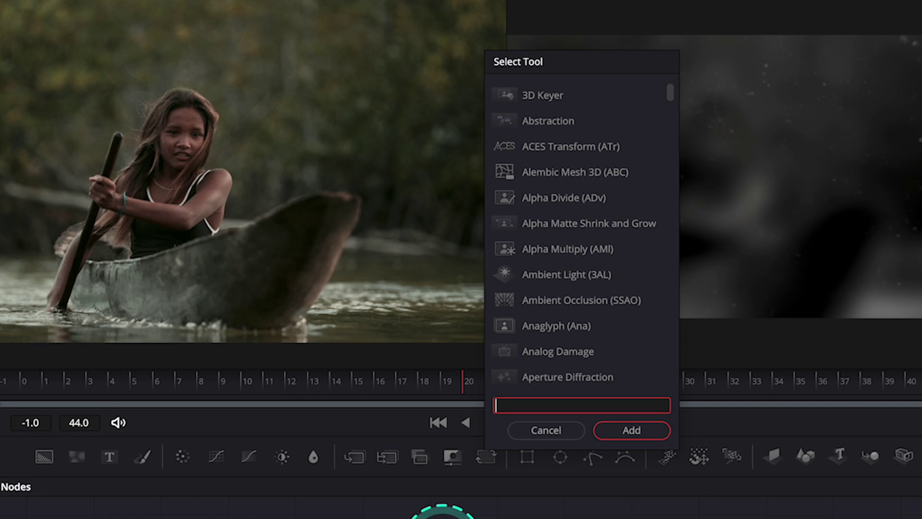
text(matt)
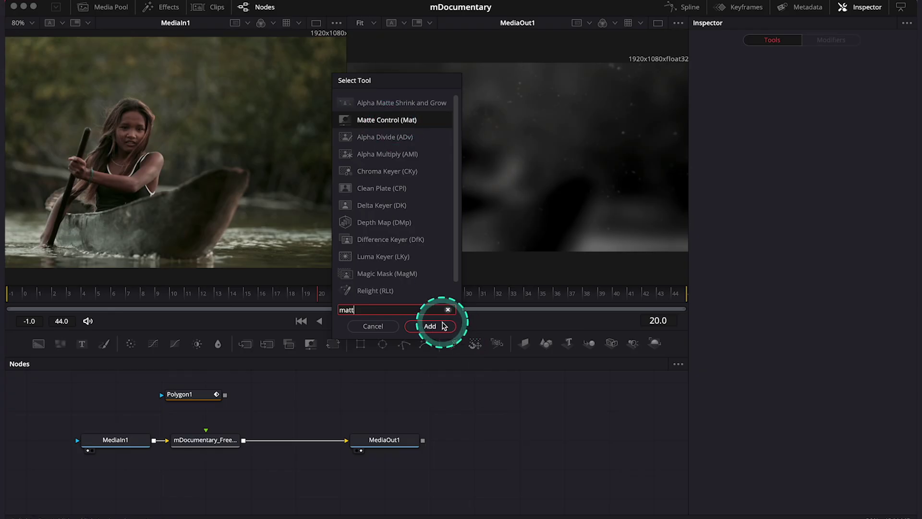
click(430, 326)
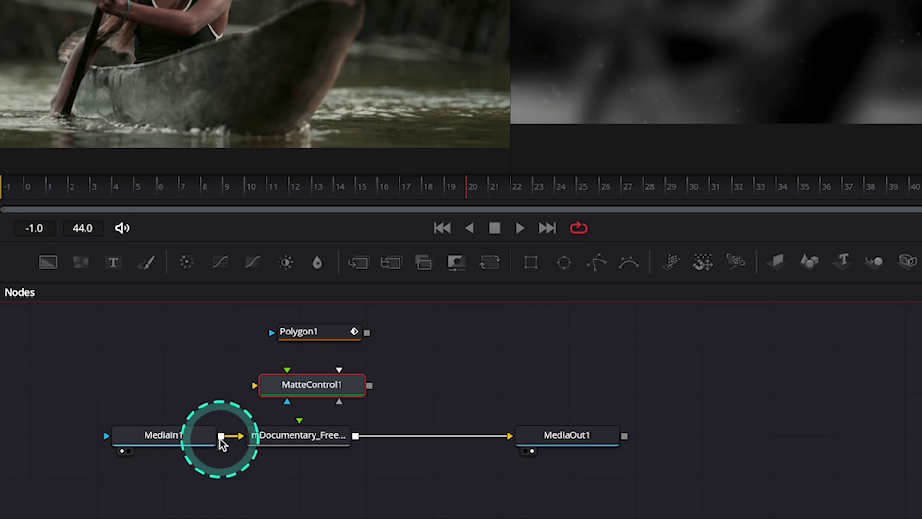
drag(221, 438, 255, 386)
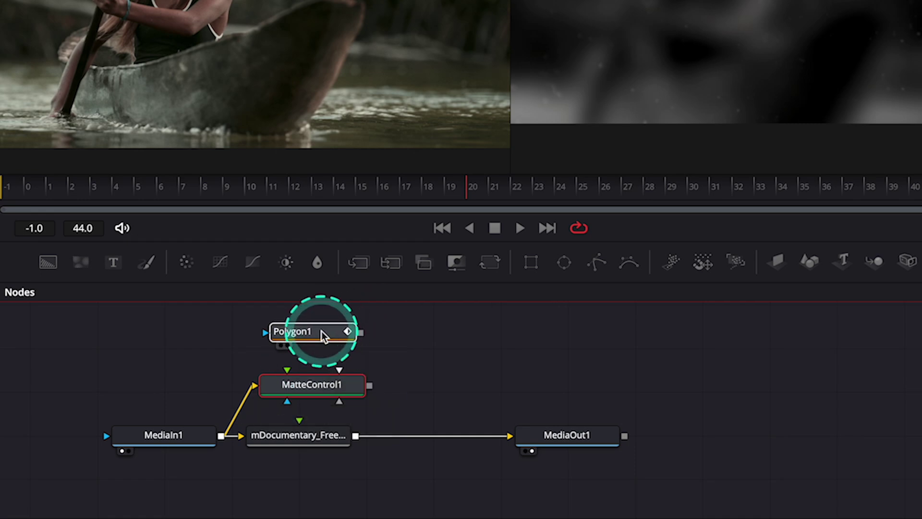
click(327, 335)
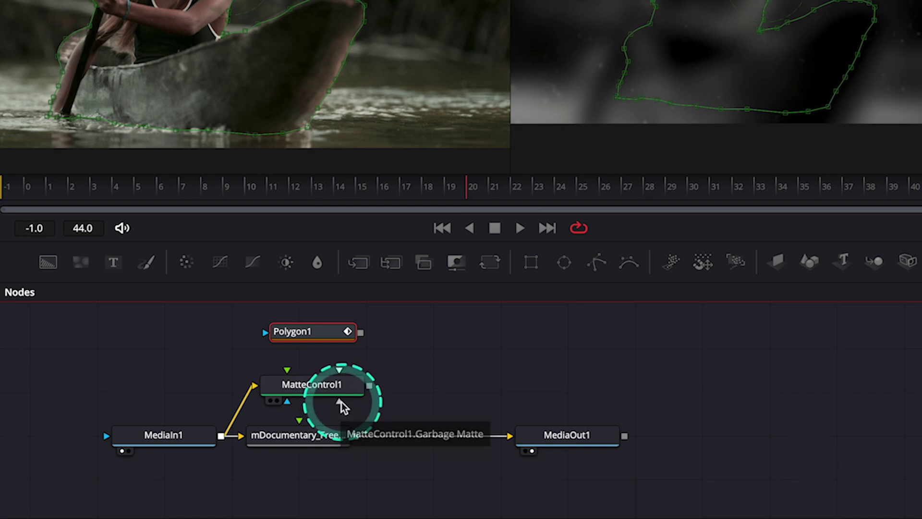
drag(361, 332, 358, 396)
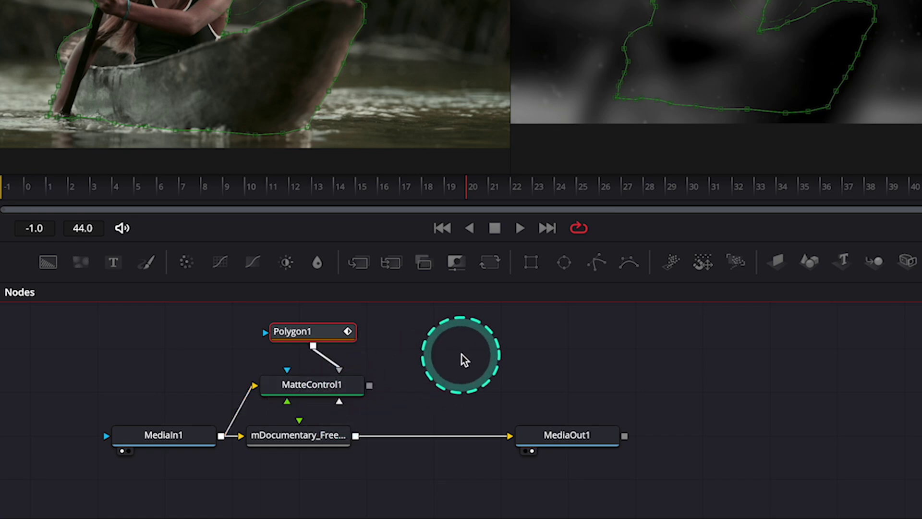
drag(369, 385, 299, 421)
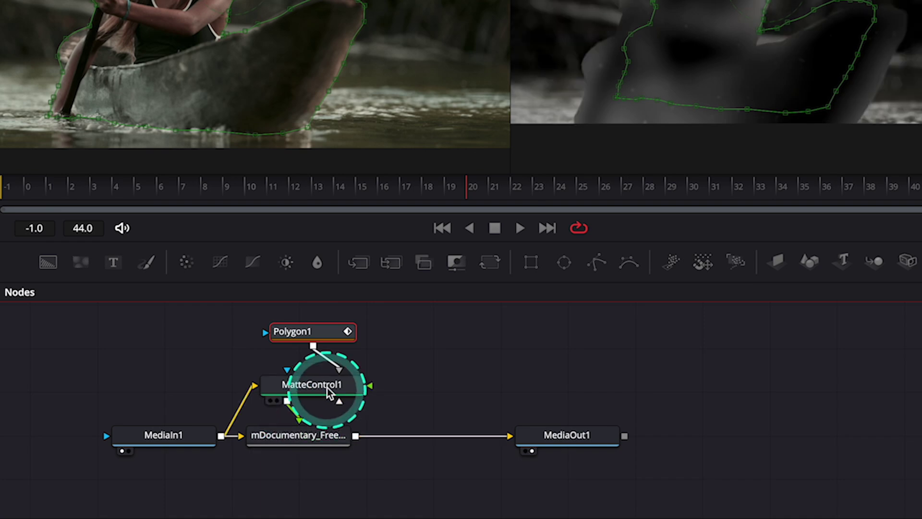
Step: Scrub the Fusion ruler to check the mask, then invert Polygon1 to cut out the girl and canoe
click(159, 211)
drag(159, 211, 94, 191)
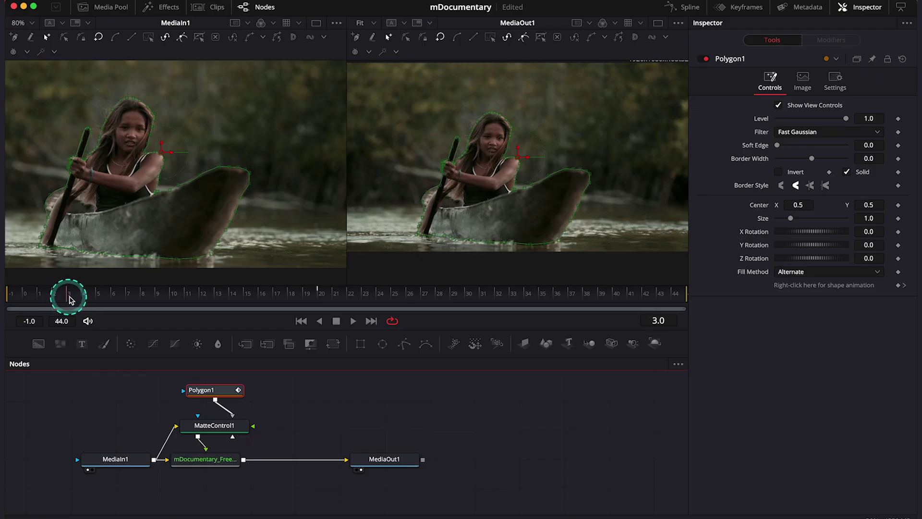
drag(70, 301, 369, 307)
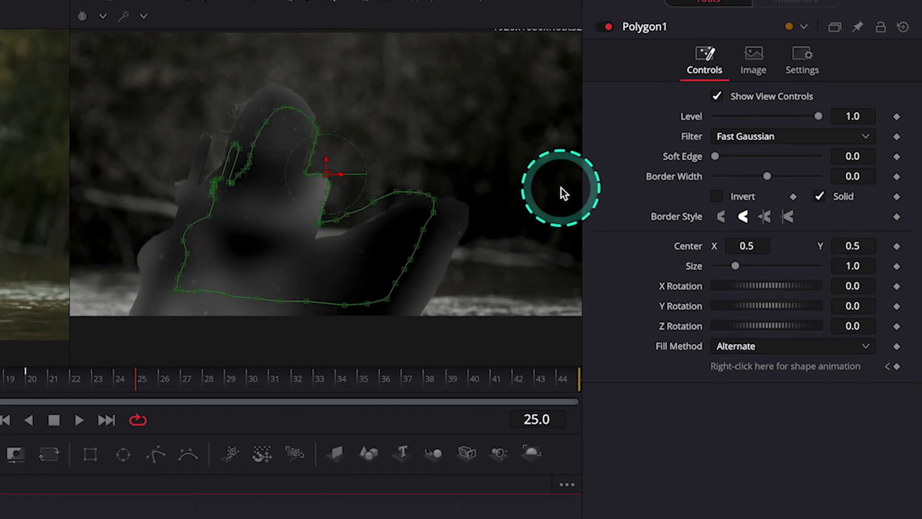
click(716, 194)
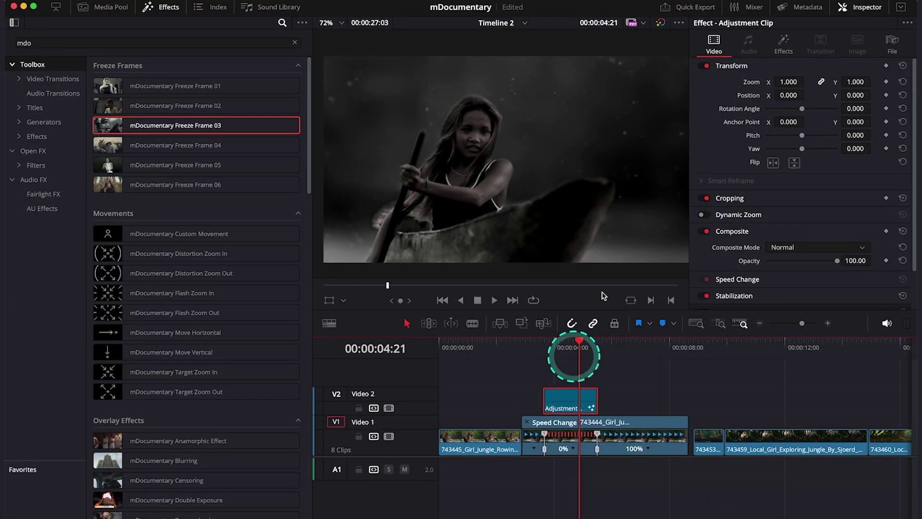
Step: Turn off Color Adjustments in Freeze Frame 03's Foreground Controls
click(783, 53)
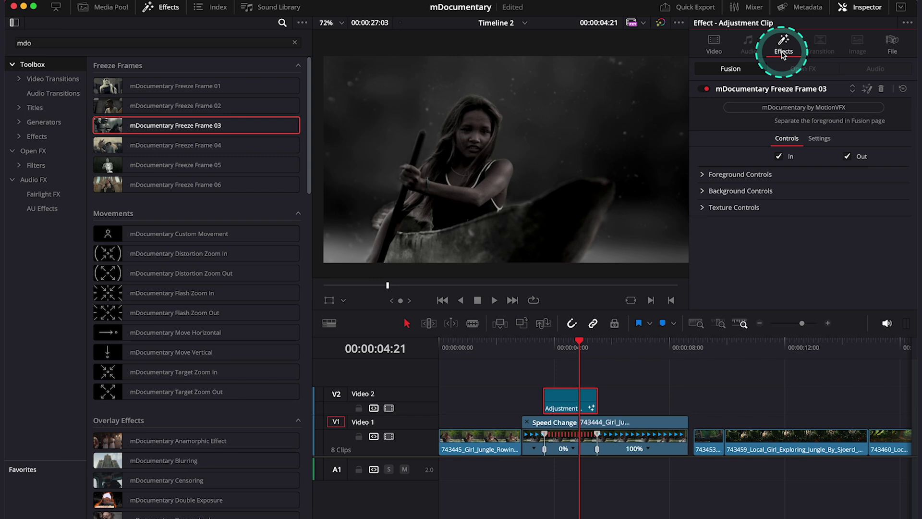
click(704, 191)
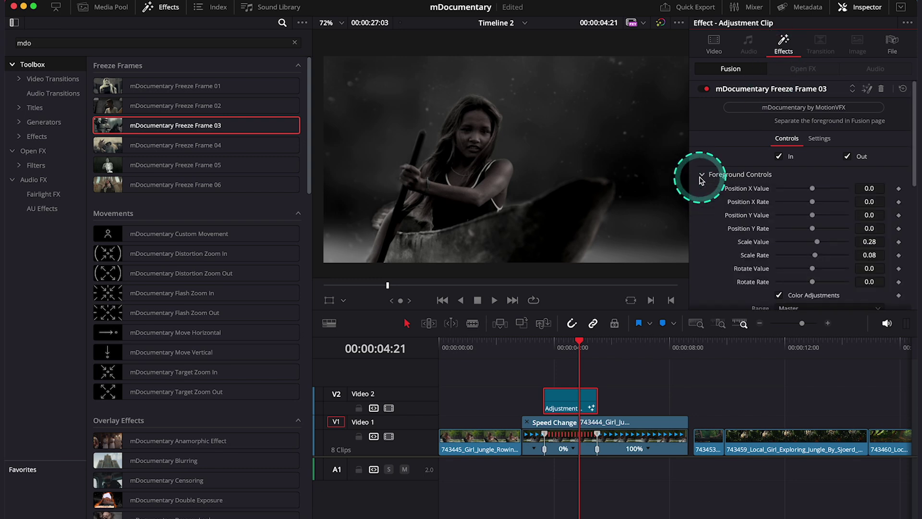
click(762, 243)
scroll(764, 245, down, 2)
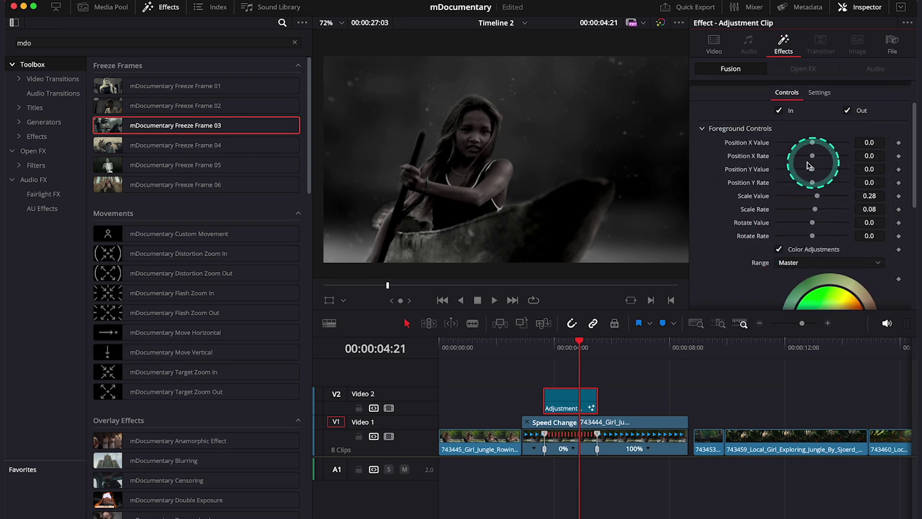
click(779, 249)
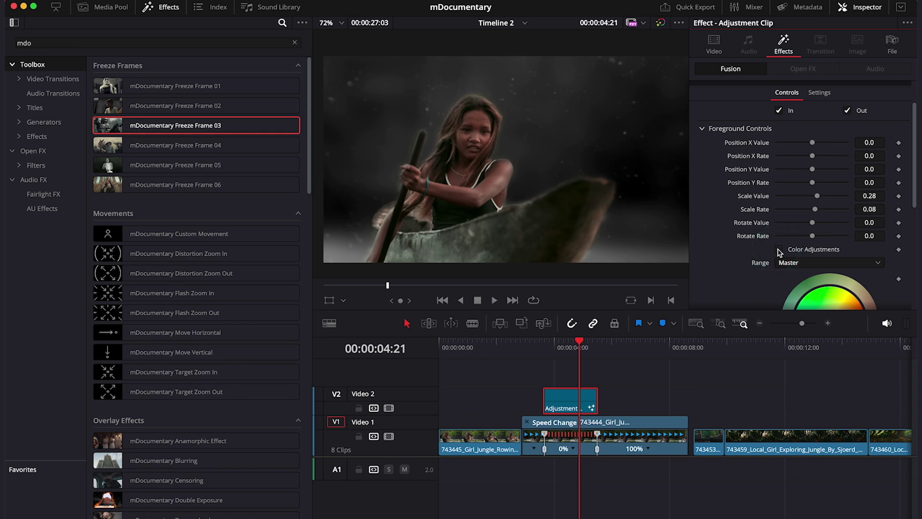
Step: Set the background Scale Value to 0.28 and switch off its Gaussian Blur
scroll(780, 252, down, 5)
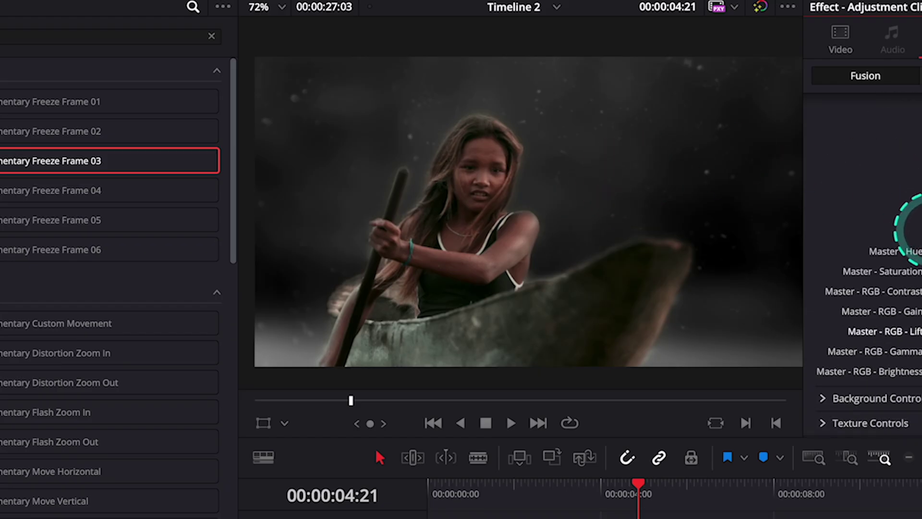
click(912, 392)
scroll(913, 392, down, 3)
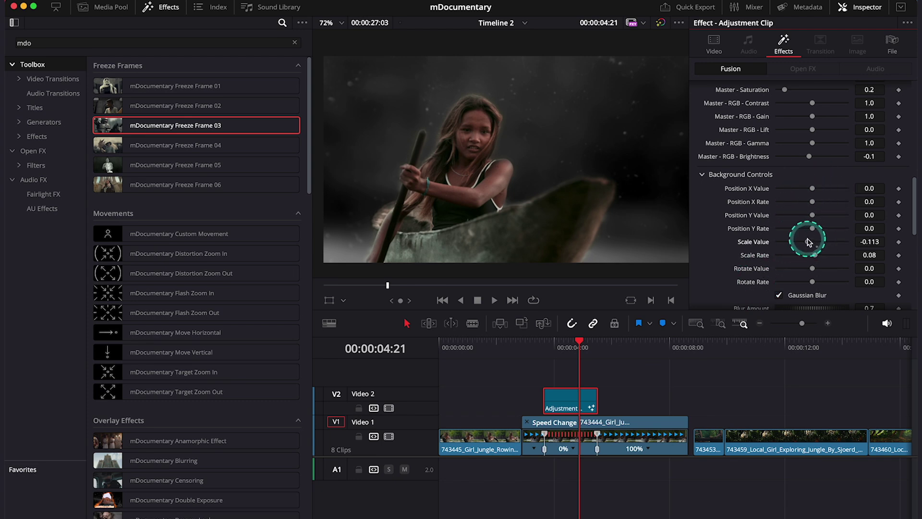
mouse_move(809, 242)
mouse_down()
mouse_move(793, 242)
mouse_move(816, 243)
mouse_up()
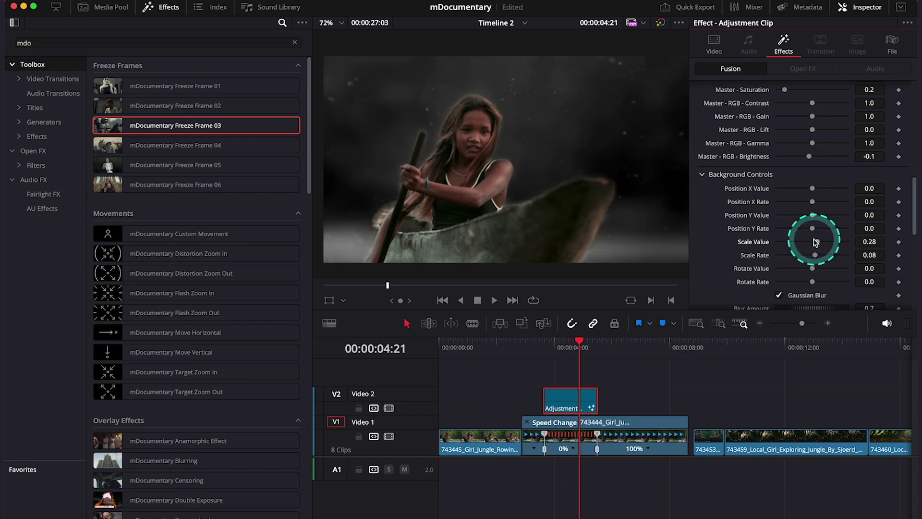
scroll(797, 202, down, 6)
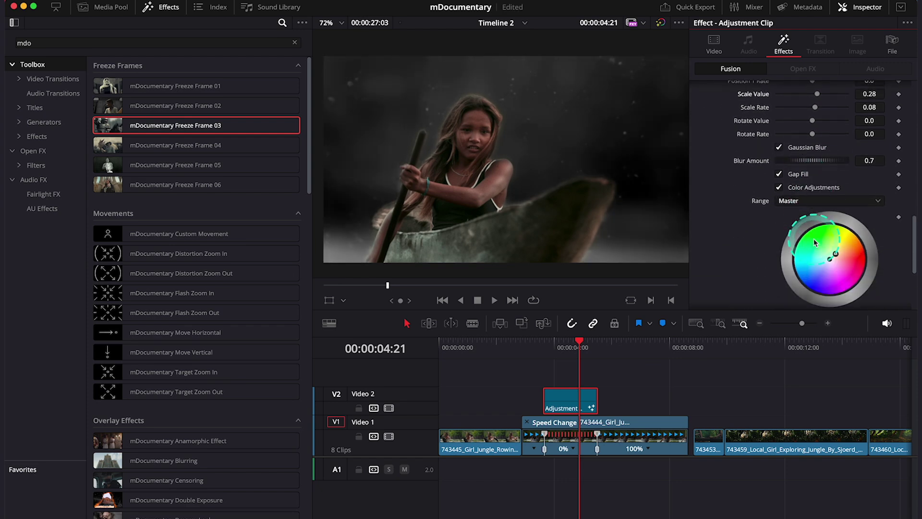
click(780, 143)
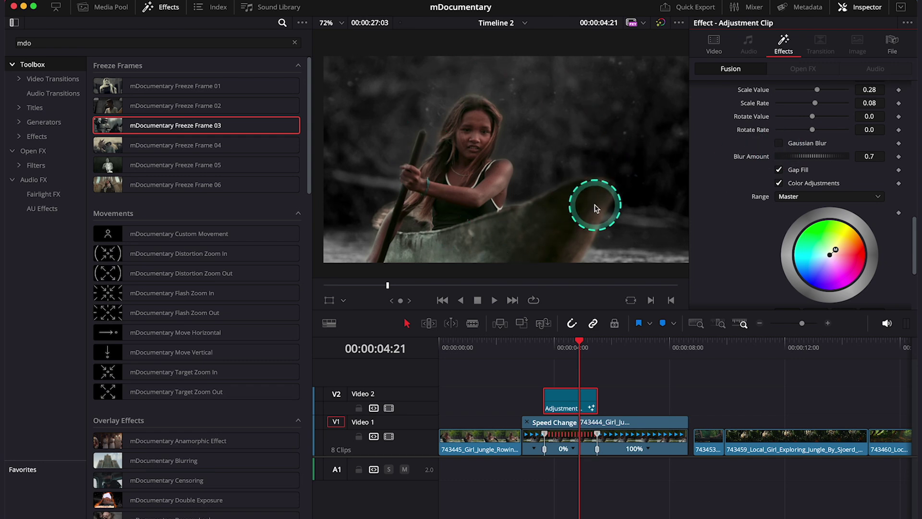
click(444, 345)
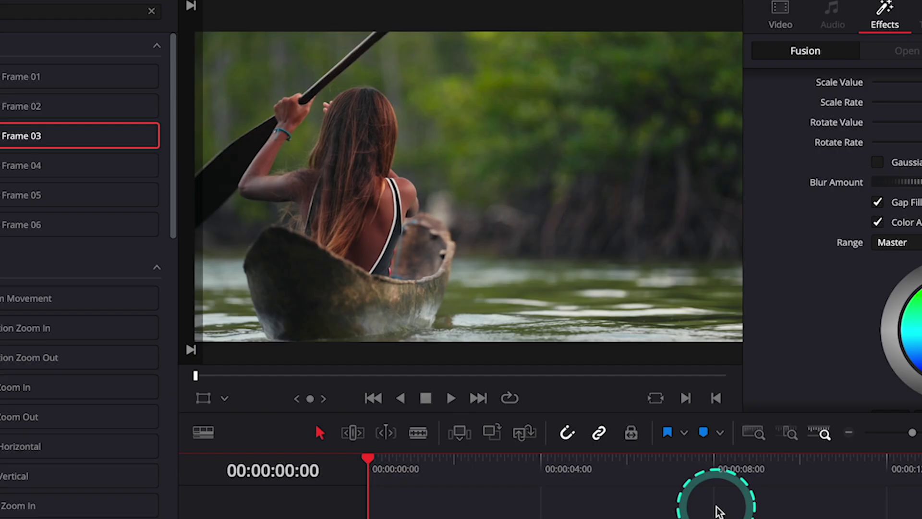
Step: Play the freeze-frame sequence from the start, then select the first rowing clip on V1
key(space)
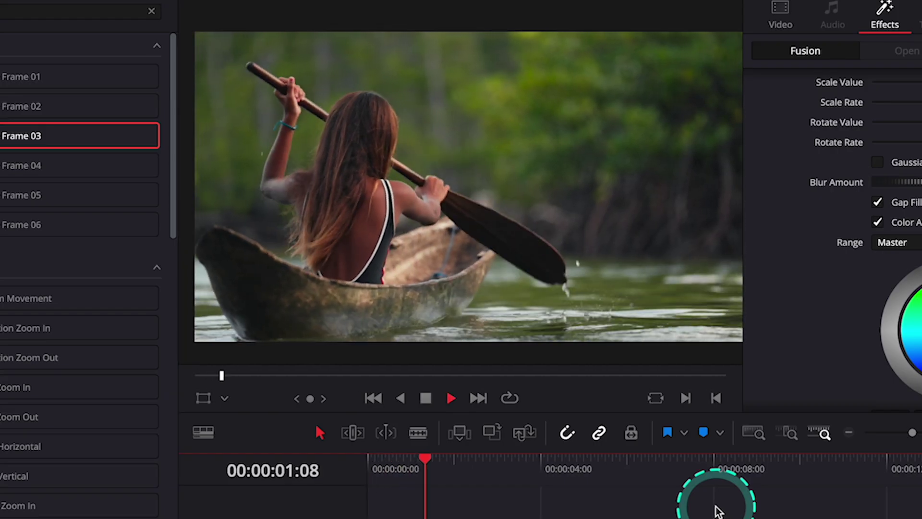
key(space)
click(494, 432)
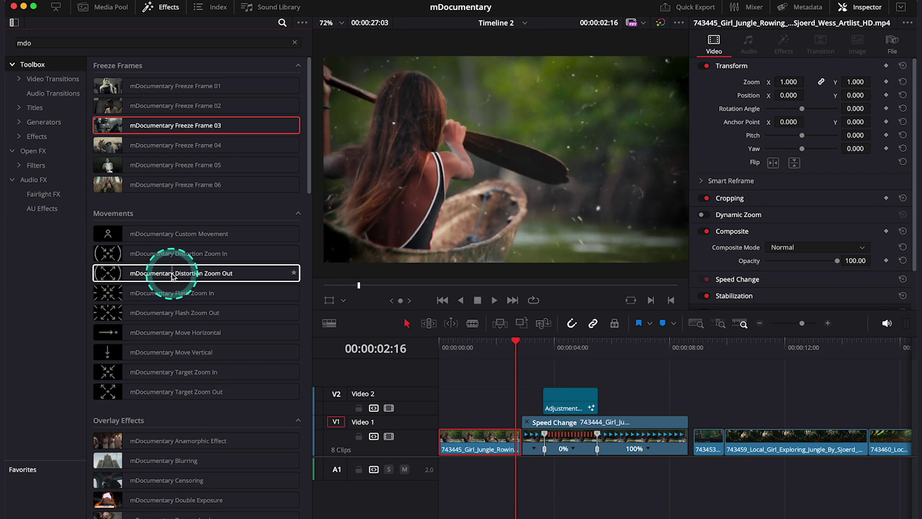
Step: Apply mDocumentary Distortion Zoom Out to the first rowing clip and turn off its particles
drag(182, 279, 468, 432)
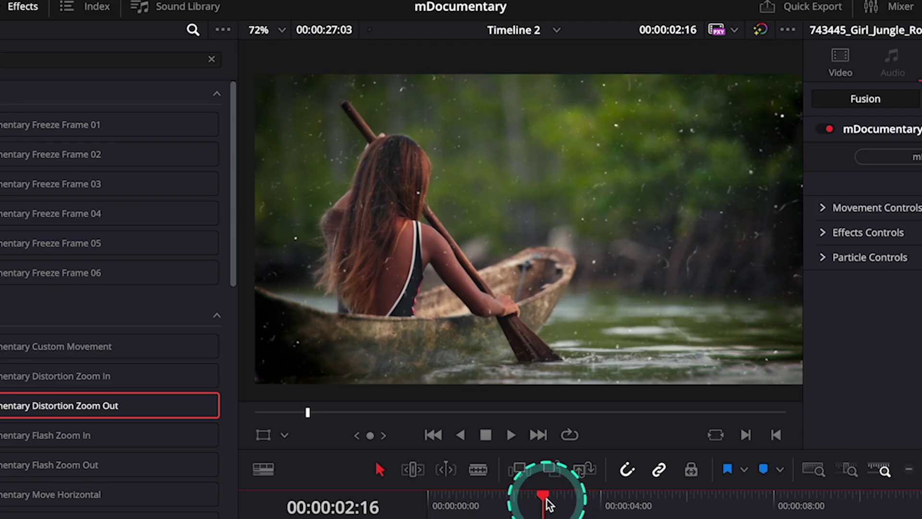
drag(517, 343, 434, 342)
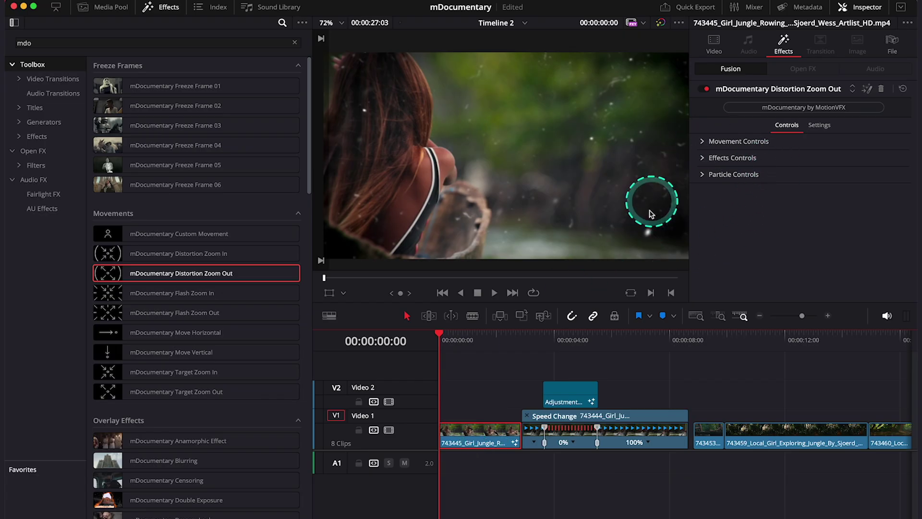
click(706, 178)
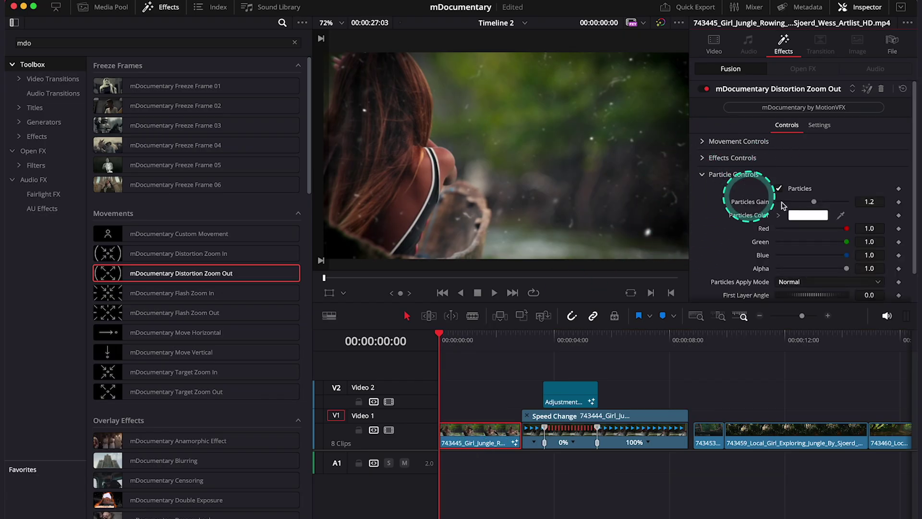
click(787, 193)
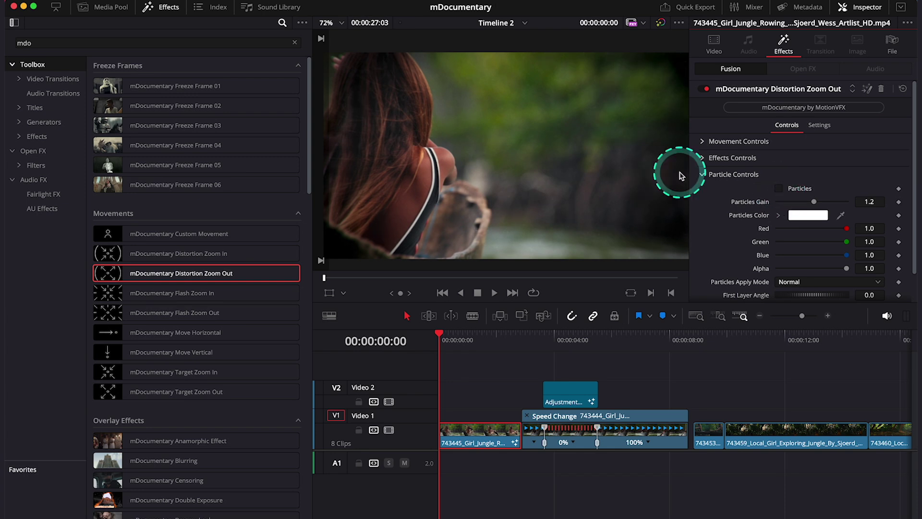
Step: Test a negative Zoom Amount for mirrored distortion, then settle it at 0.11
click(702, 142)
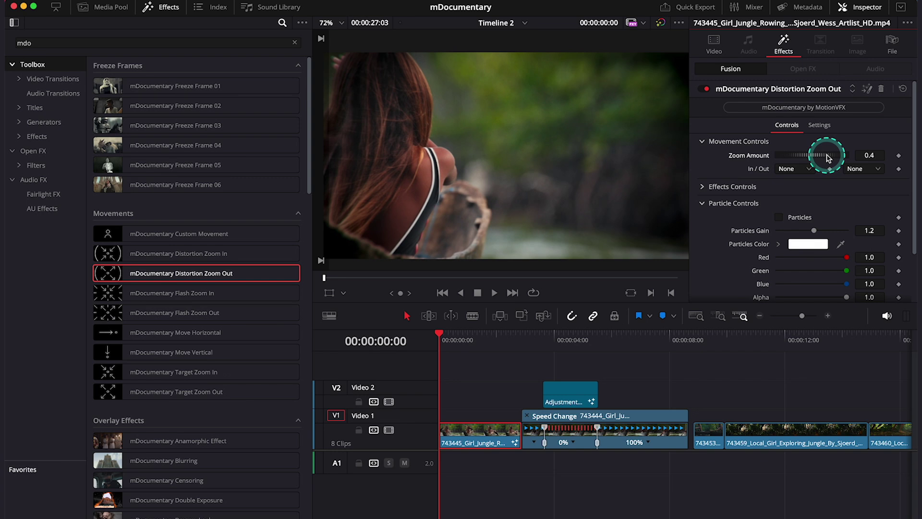
drag(827, 158, 807, 158)
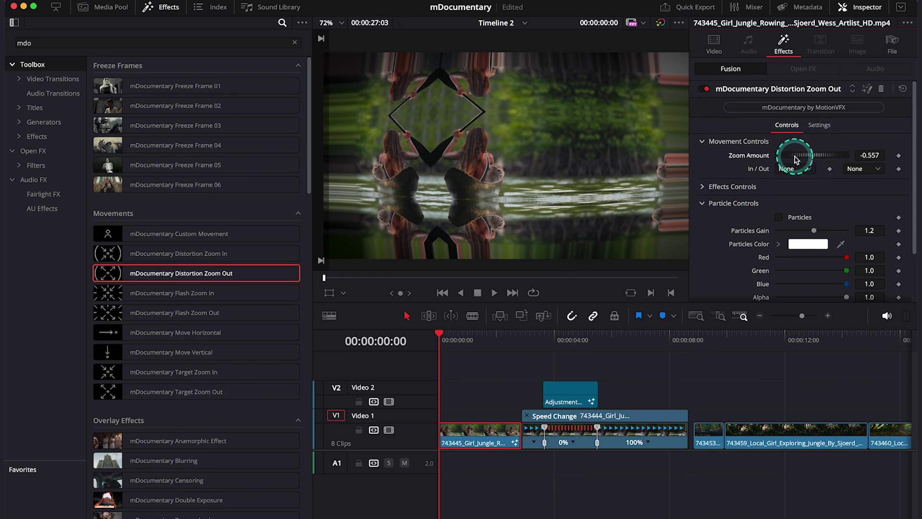
drag(796, 160, 809, 161)
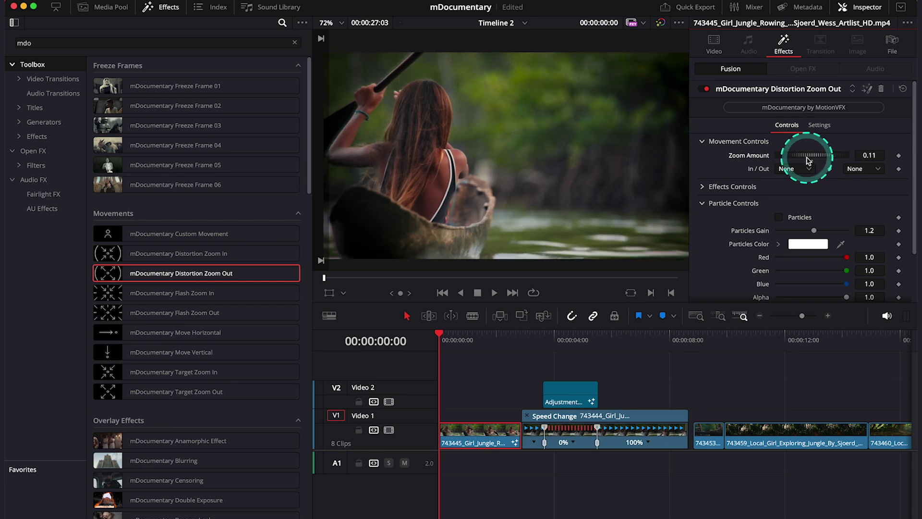
Step: Toggle Displace and Adjustments off and back on, then raise Aberration Distance to 0.087
click(703, 188)
scroll(792, 202, down, 1)
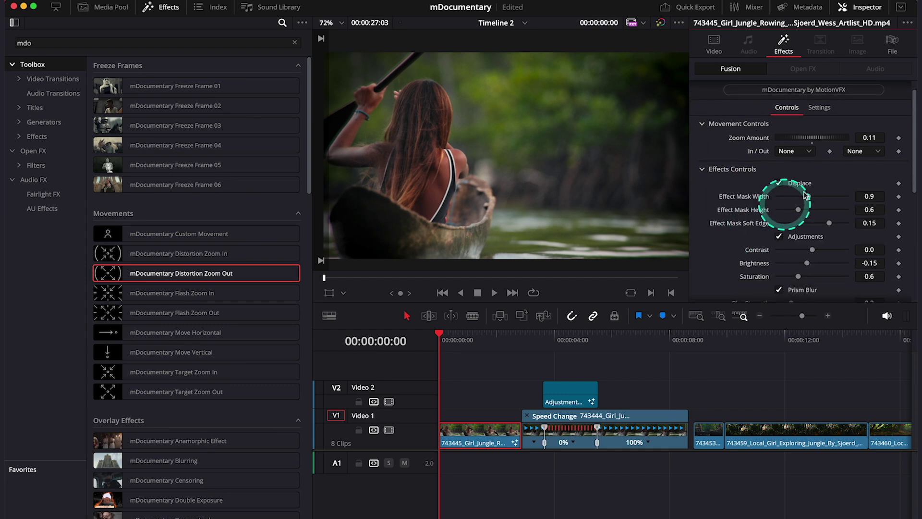
click(780, 184)
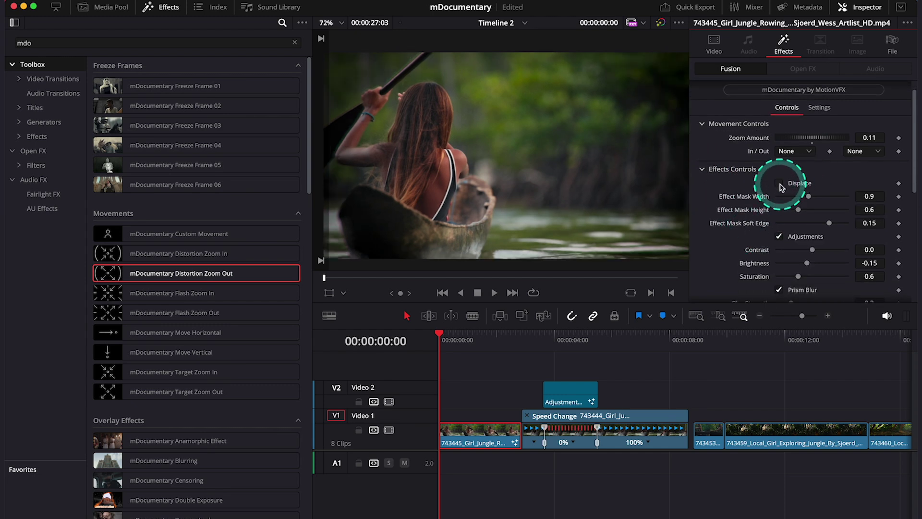
click(779, 184)
click(788, 235)
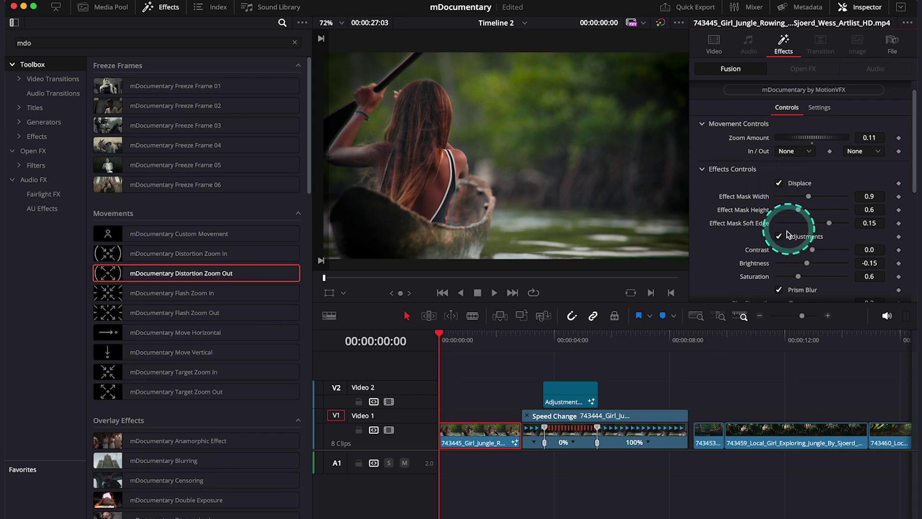
click(780, 237)
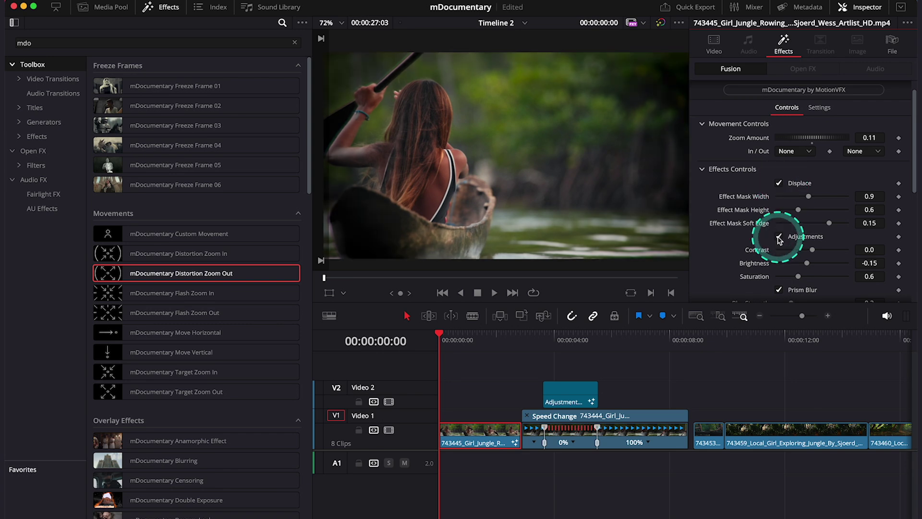
scroll(778, 231, down, 3)
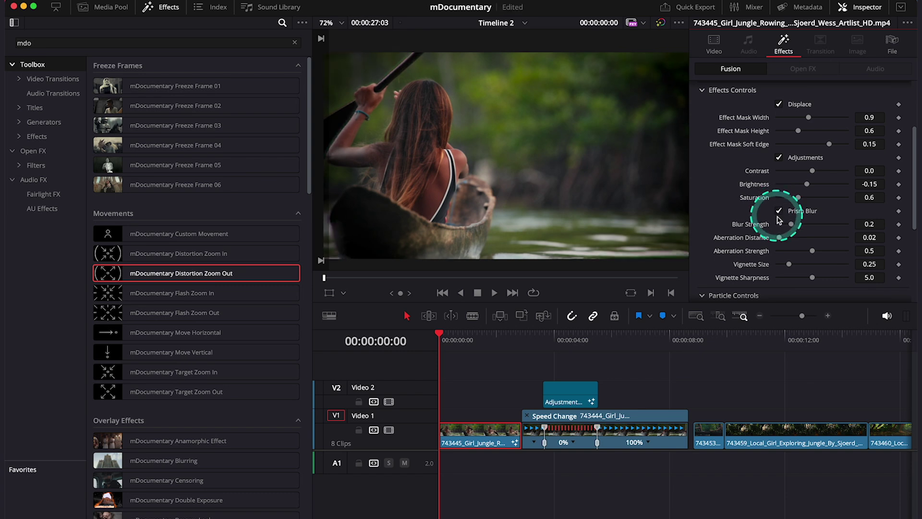
scroll(781, 221, down, 1)
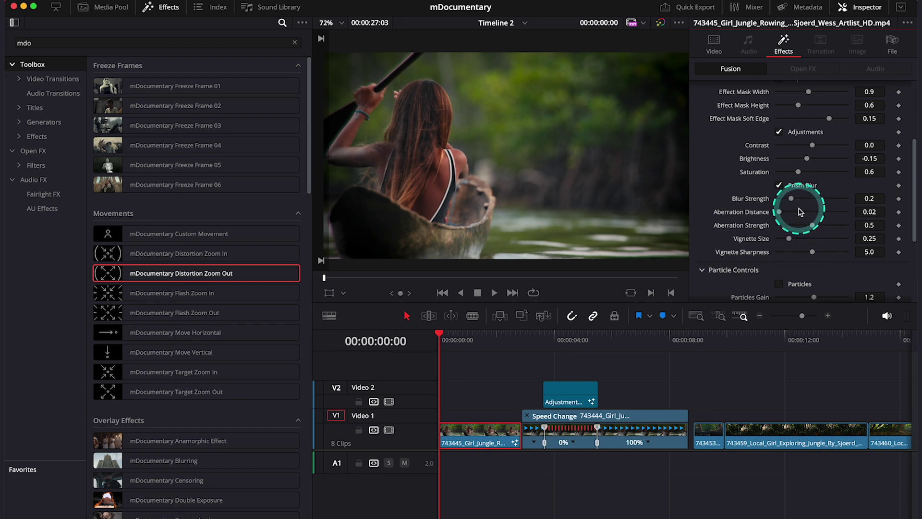
drag(780, 215, 784, 216)
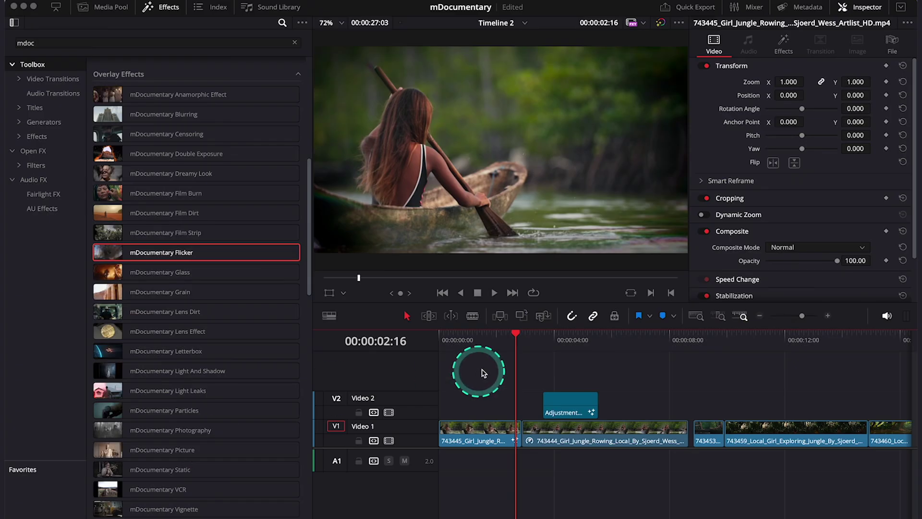
Step: Apply mDocumentary Censoring to the Girl Sad Portrait clip at 21:15
scroll(715, 377, right, 5)
scroll(716, 377, right, 3)
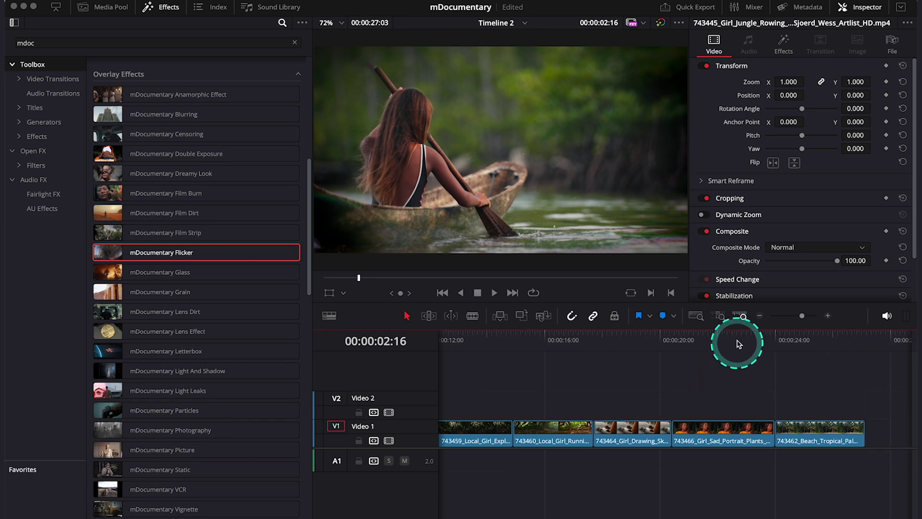
click(710, 341)
click(732, 448)
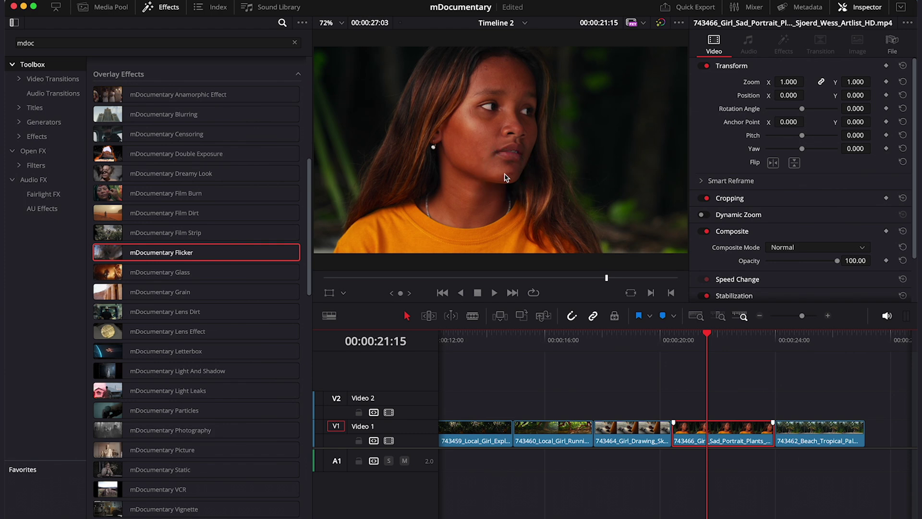
click(197, 113)
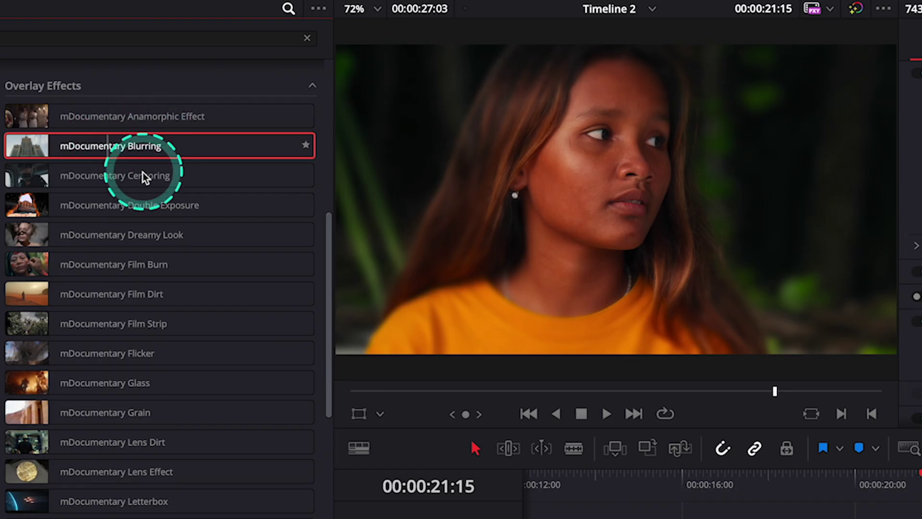
click(175, 135)
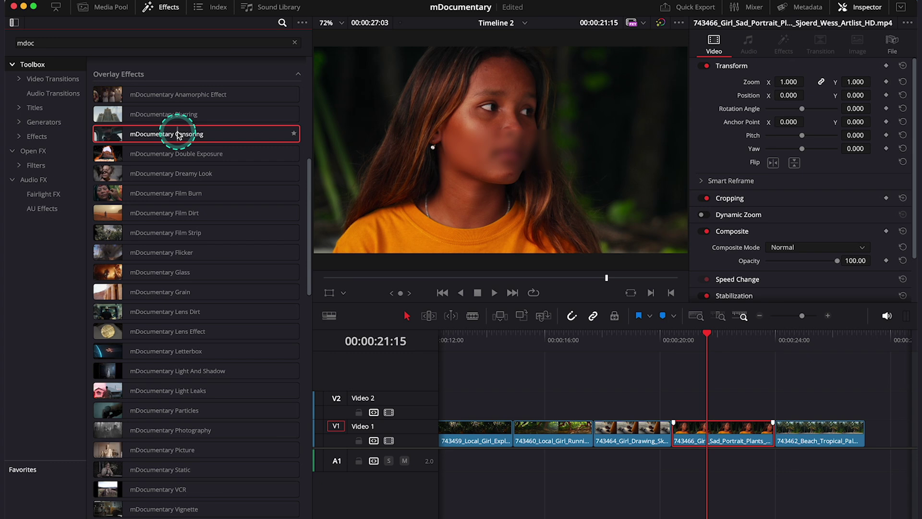
drag(178, 136, 726, 432)
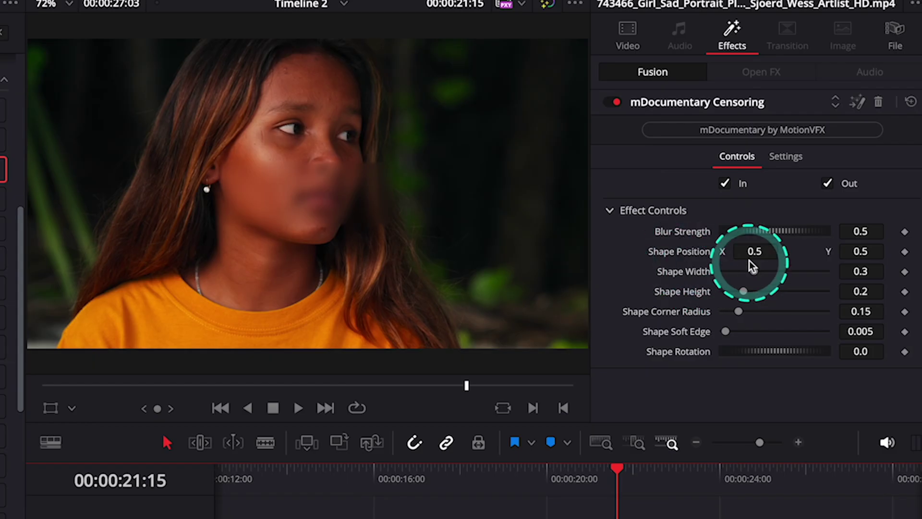
Step: Move the blur patch to X 0.469 and up over the eyes, and shorten its height
drag(755, 251, 731, 244)
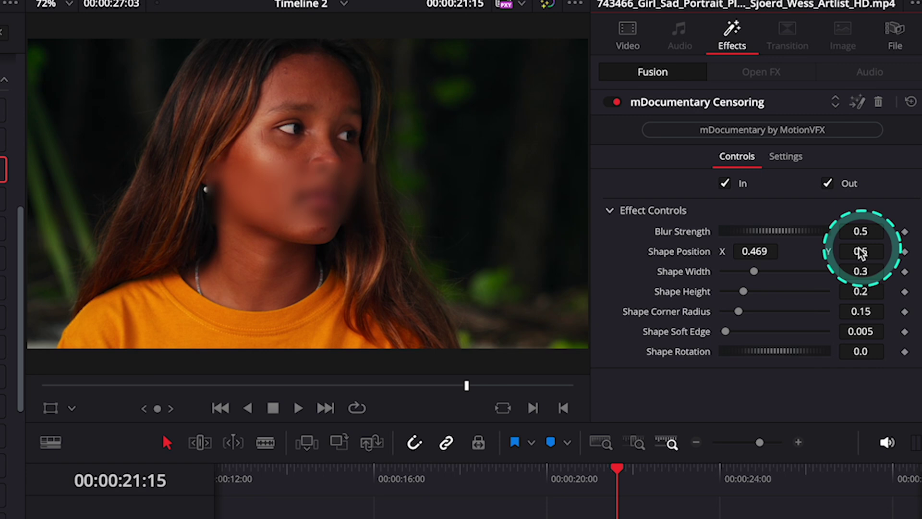
drag(861, 253, 759, 275)
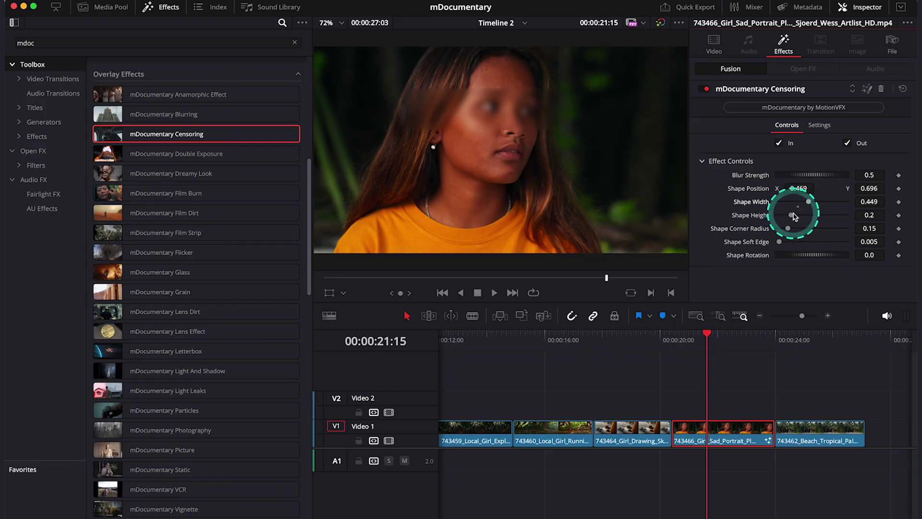
drag(827, 221, 797, 216)
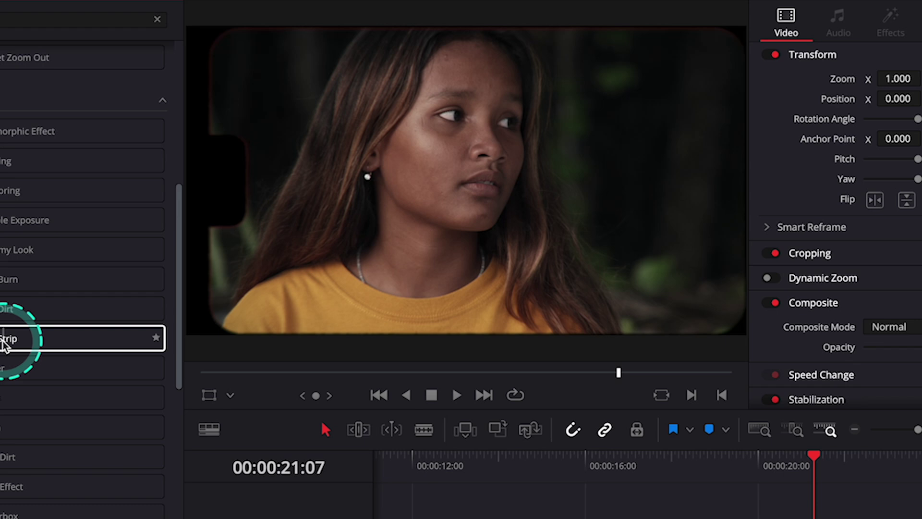
Step: Apply mDocumentary Film Strip to the portrait clip and play it back from 20:10
drag(4, 344, 729, 429)
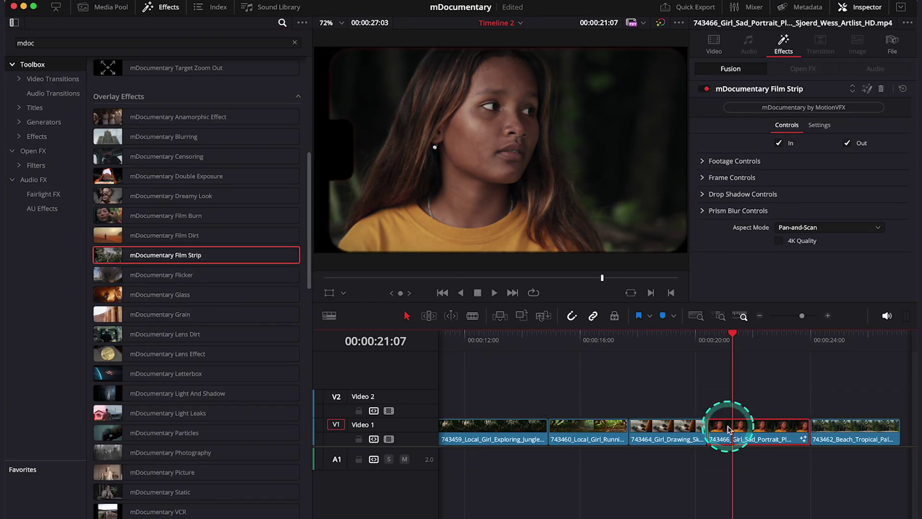
click(705, 344)
key(space)
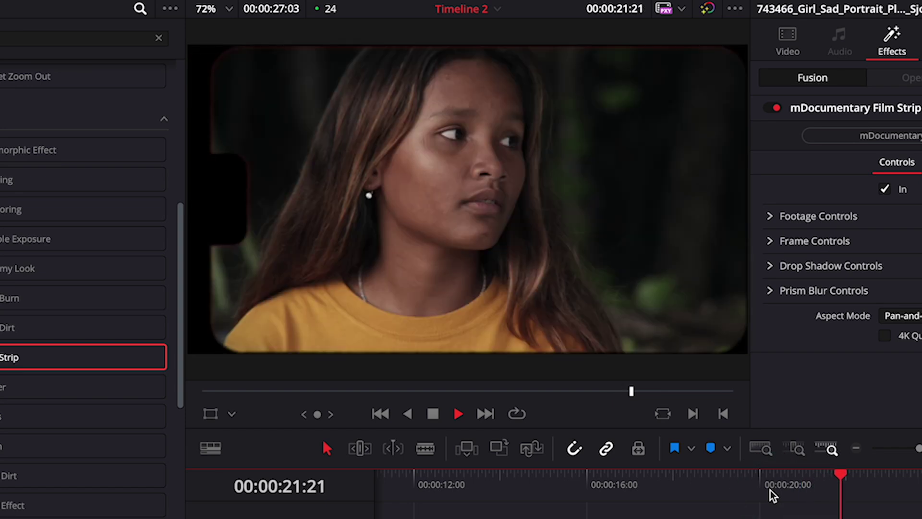
key(space)
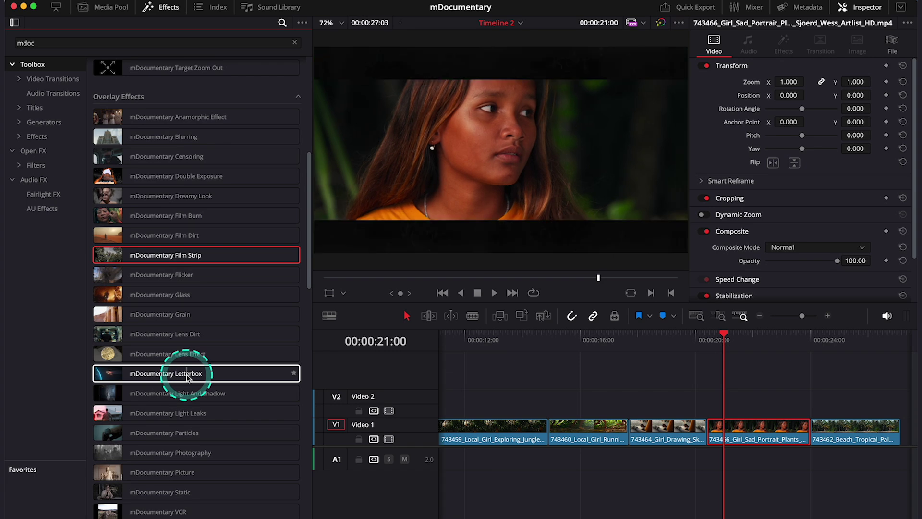
click(751, 338)
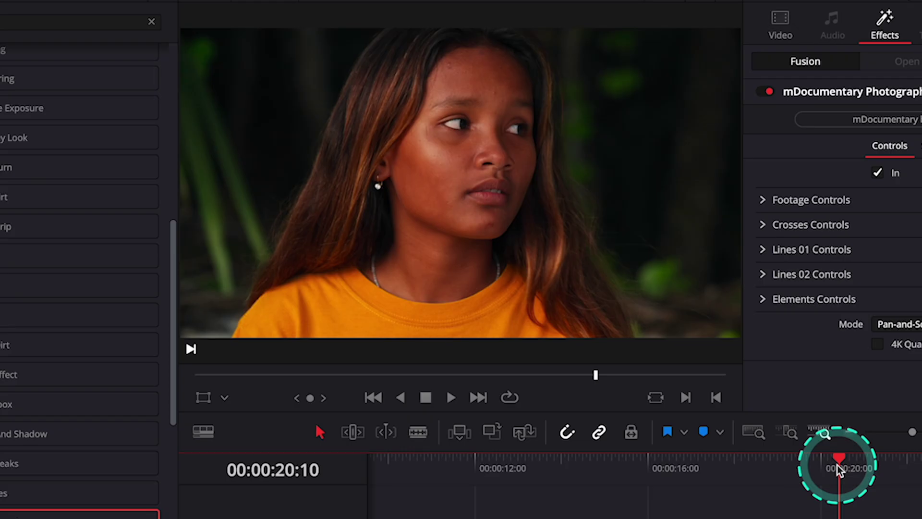
key(space)
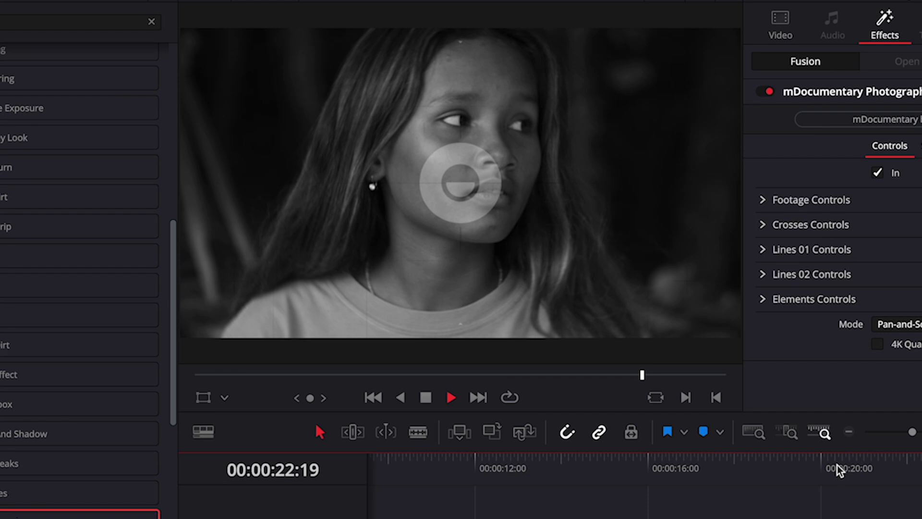
click(837, 465)
key(space)
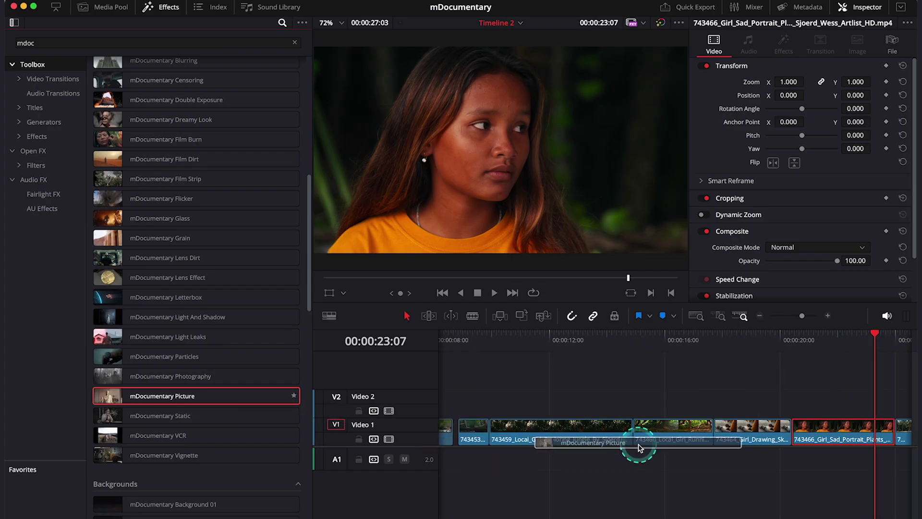
Step: Add mDocumentary Picture to the portrait clip and play its animate-in from 20:10
drag(638, 441, 824, 426)
scroll(812, 416, right, 5)
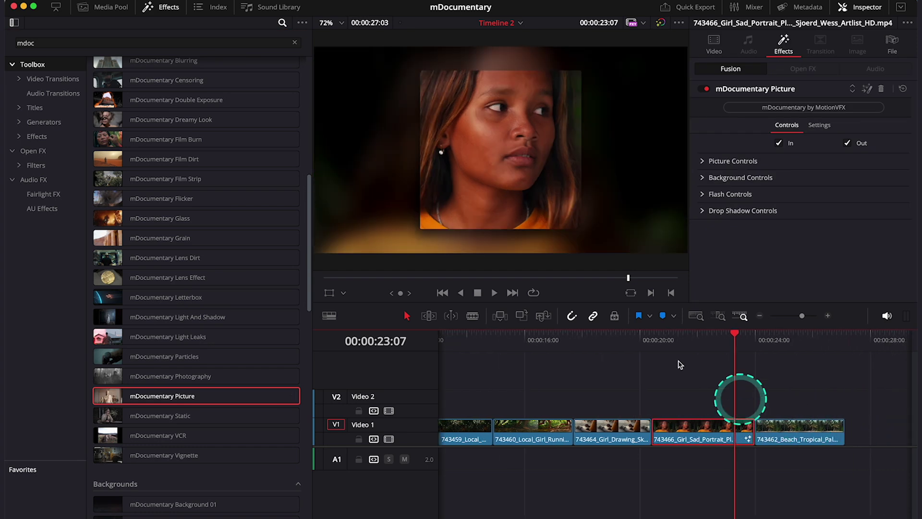
click(651, 336)
key(space)
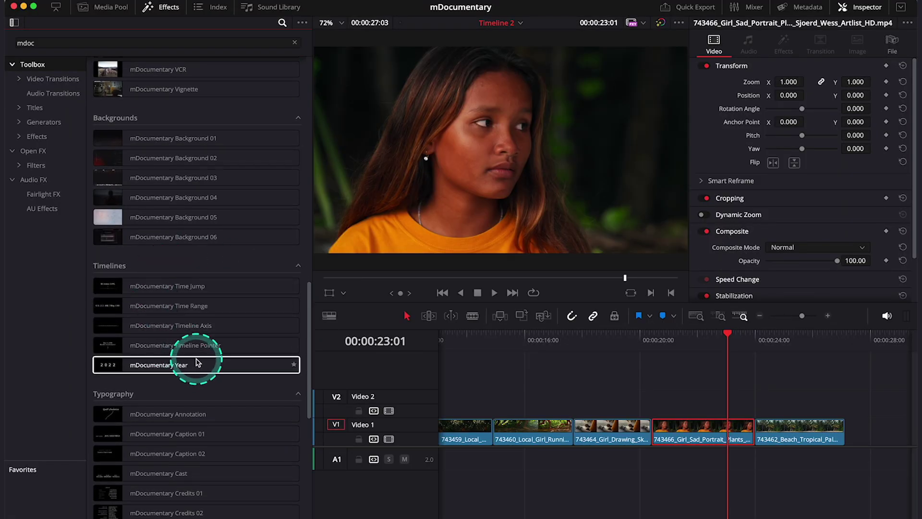
scroll(196, 363, down, 5)
click(196, 354)
click(134, 370)
click(161, 456)
scroll(160, 456, up, 5)
click(197, 270)
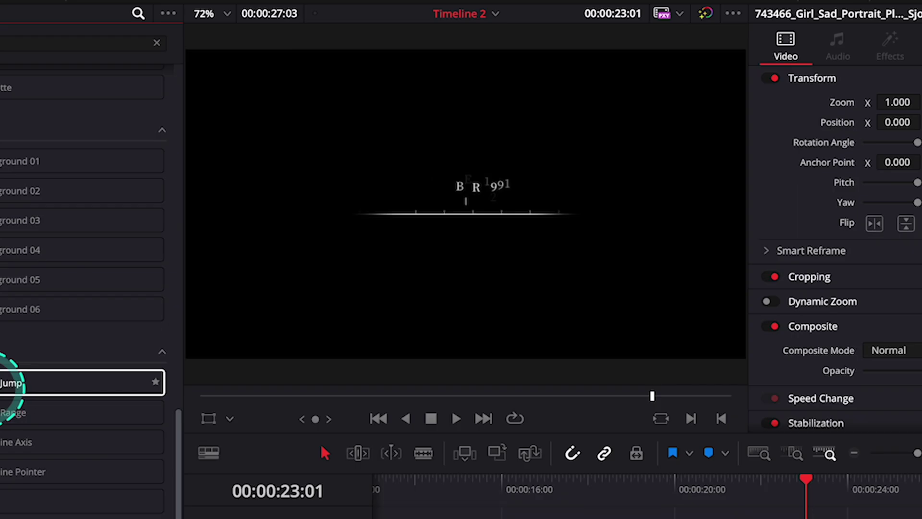
click(8, 459)
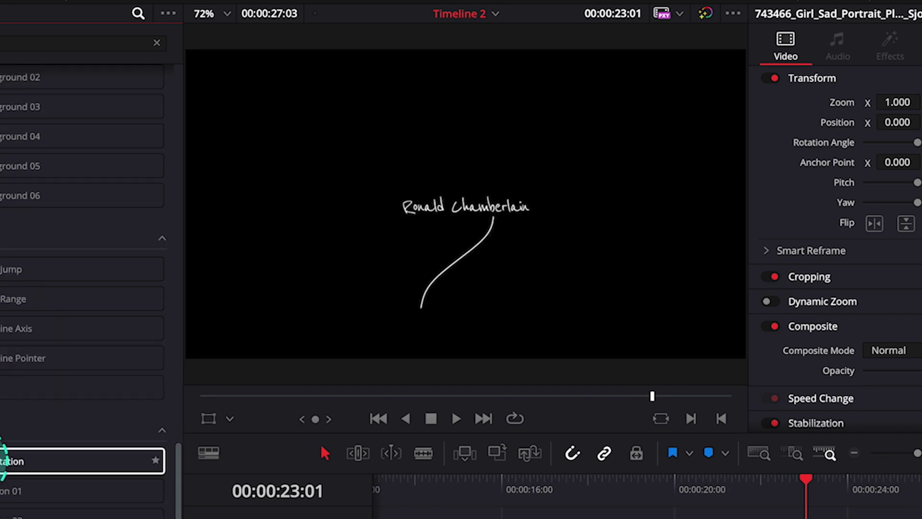
scroll(82, 433, up, 2)
click(8, 501)
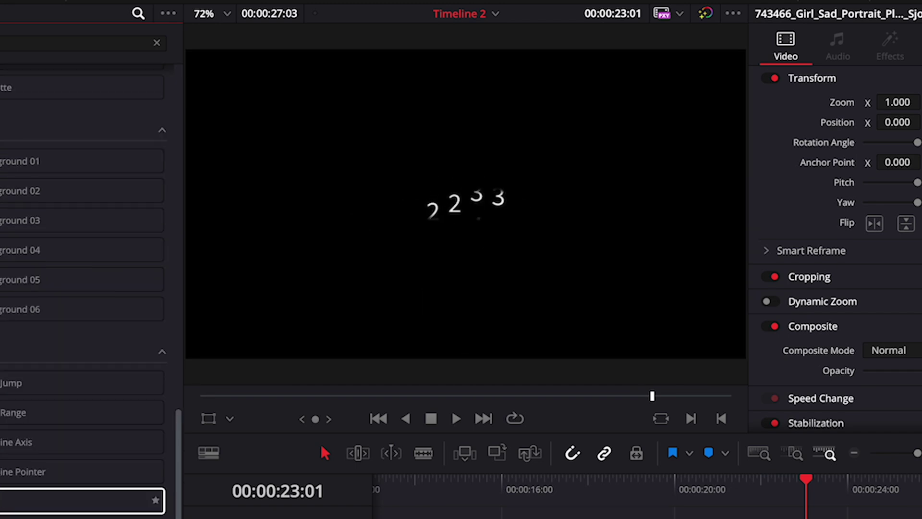